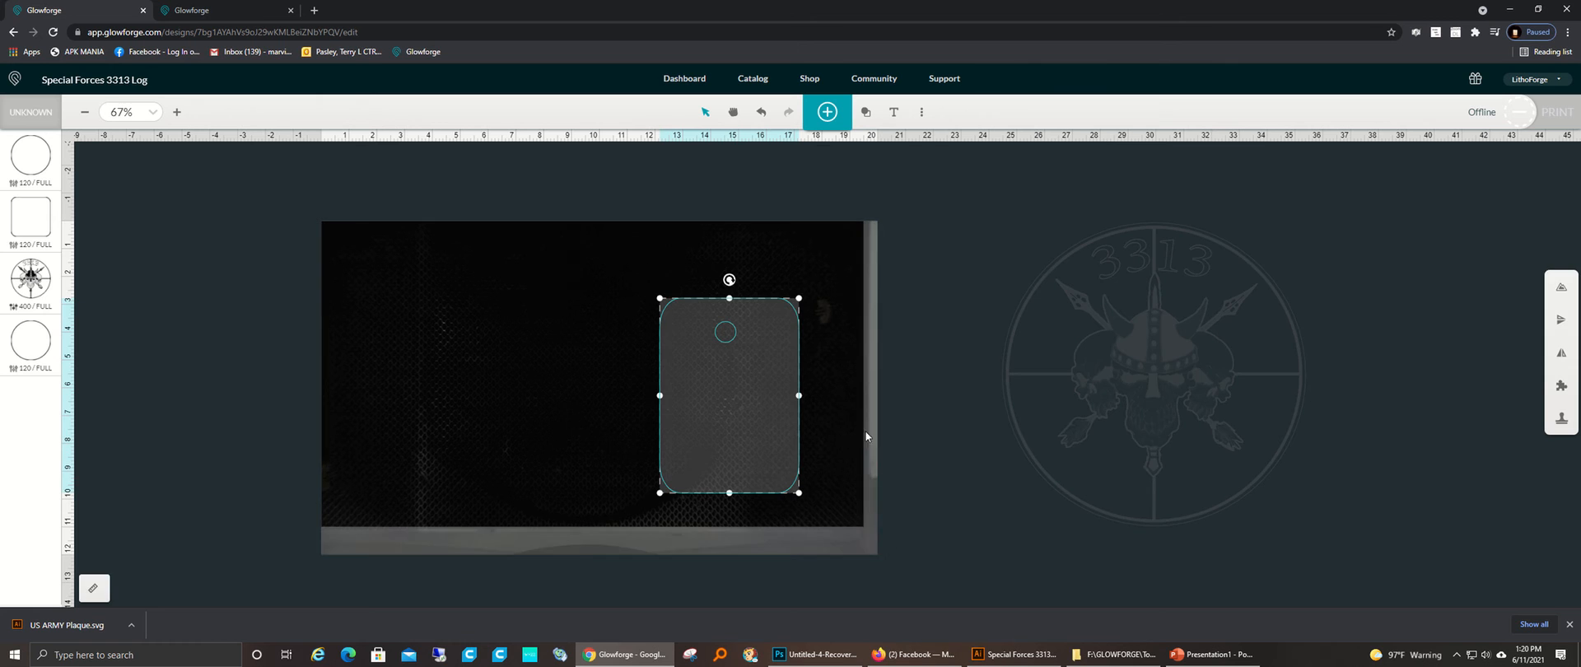
Step: Show the position and scale values of the large rounded rectangle on the bed and copy its X position
left_click(725, 332)
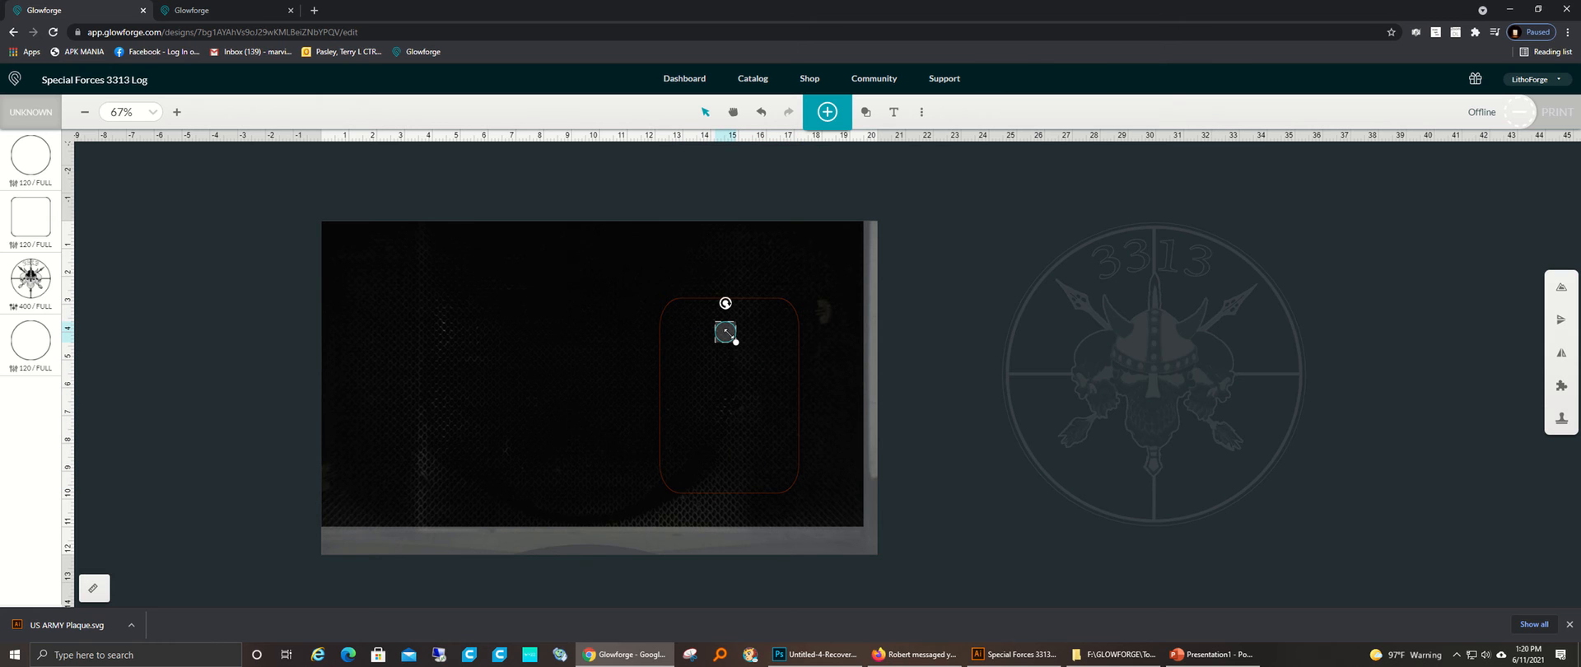
left_click(798, 362)
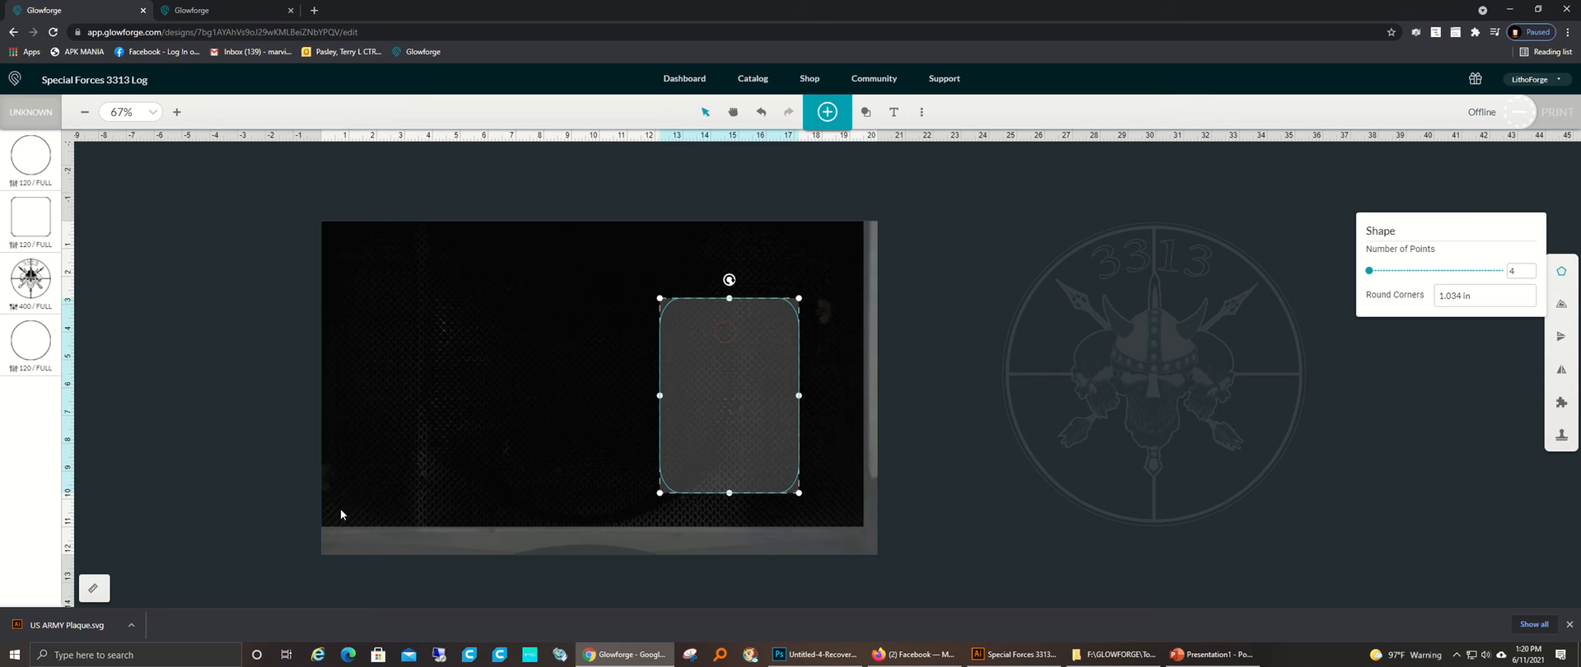
left_click(93, 588)
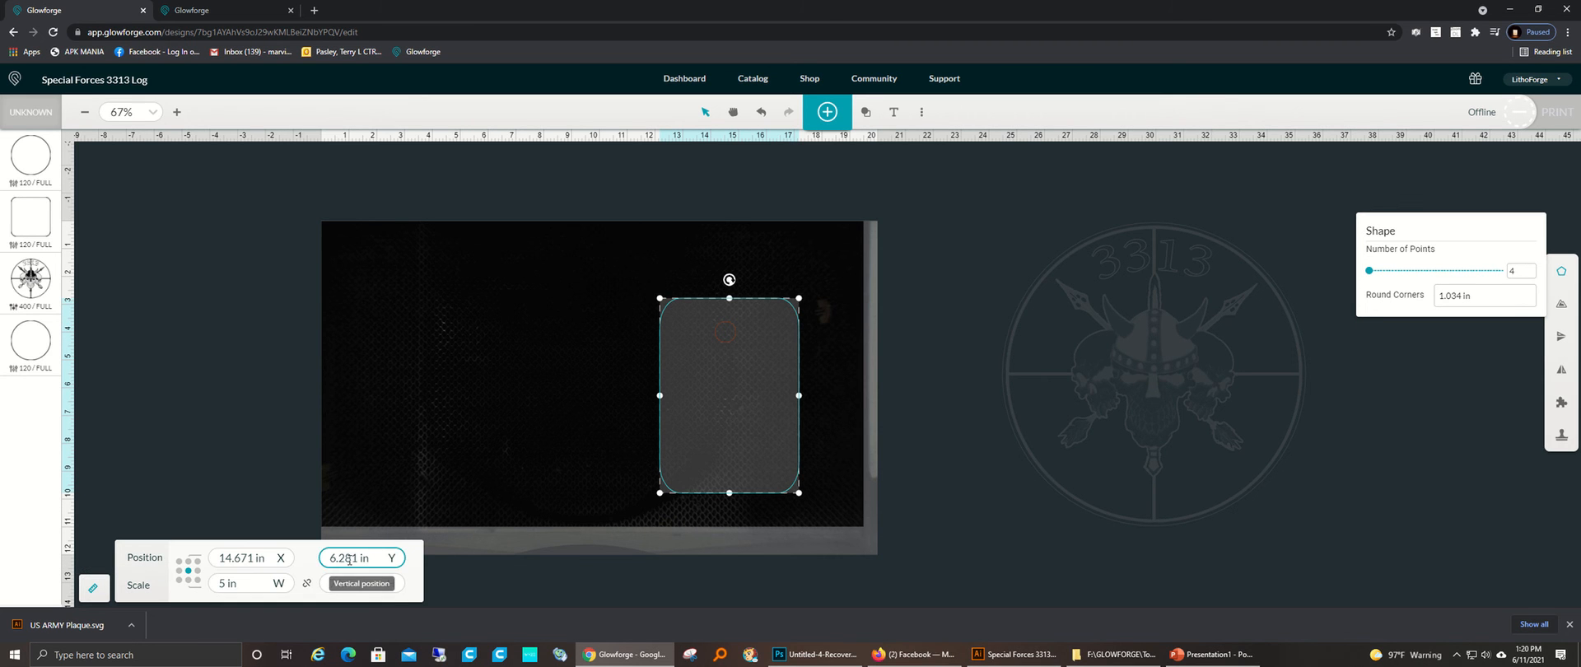
left_click(274, 559)
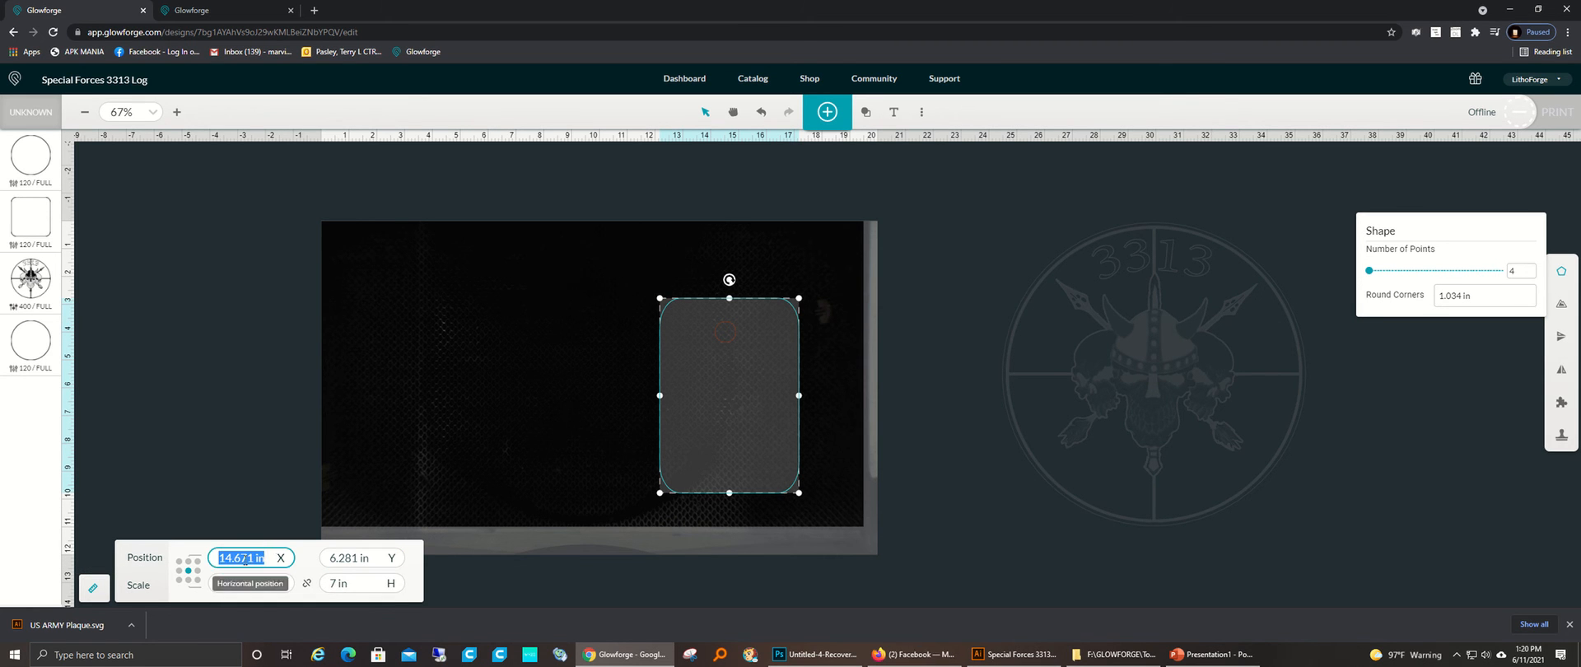
right_click(246, 558)
left_click(307, 394)
left_click(308, 388)
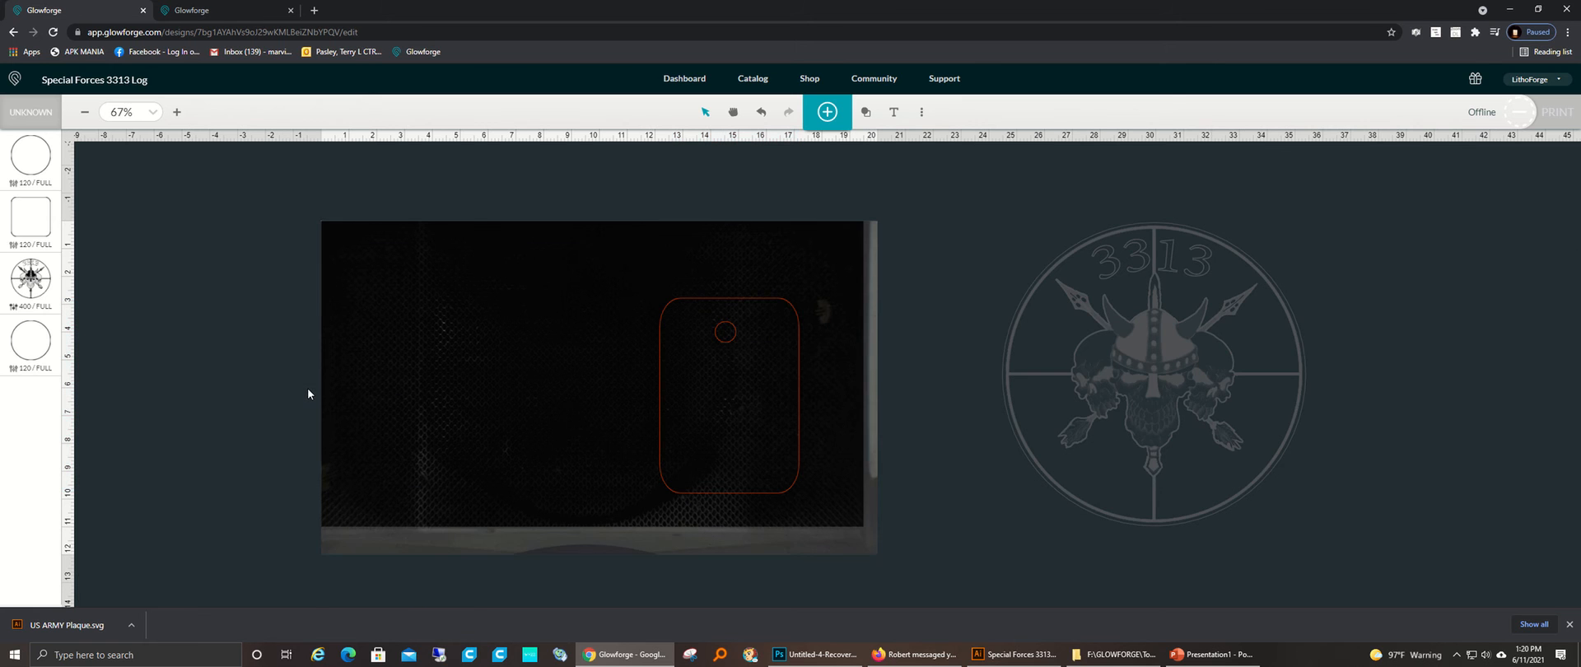
Step: Set the small circle's X position to 14.671 in, matching the value copied from the rounded rectangle
left_click(657, 459)
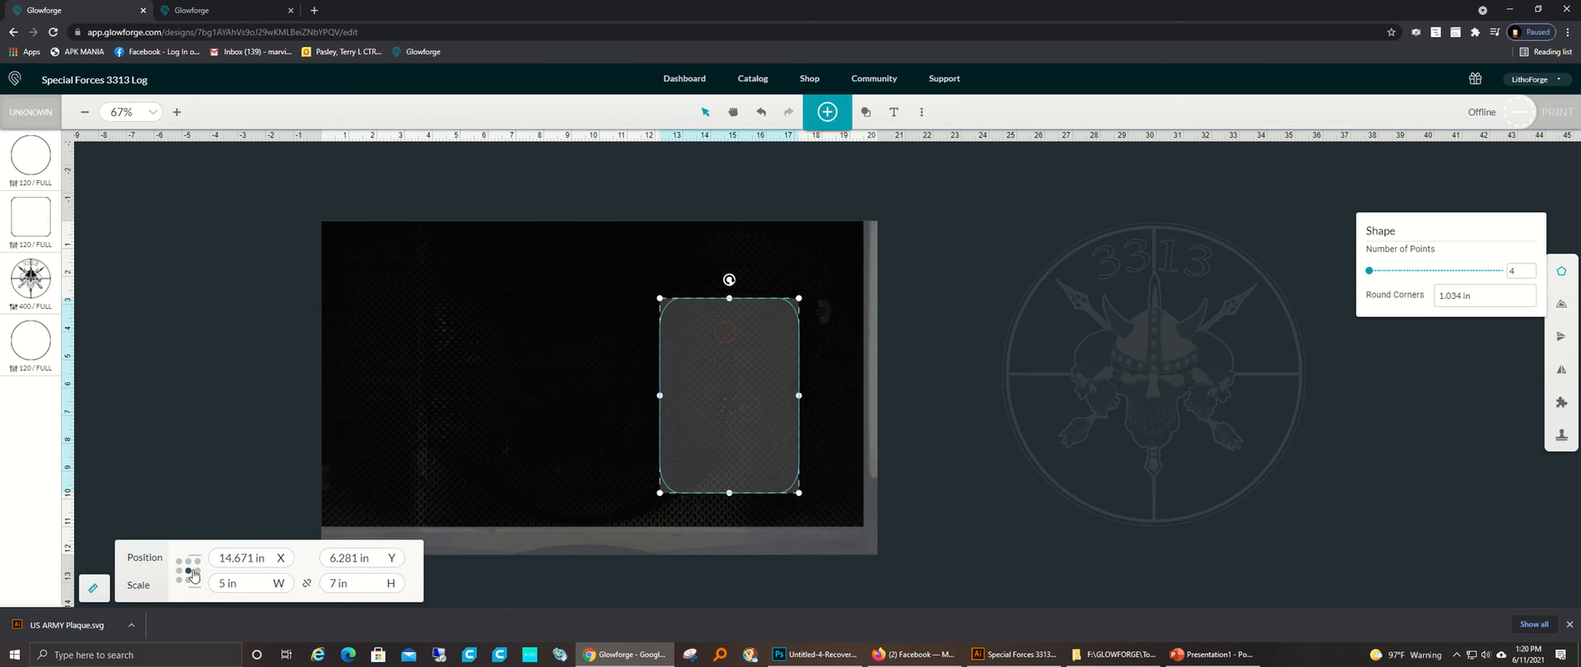
left_click(529, 464)
left_click(729, 343)
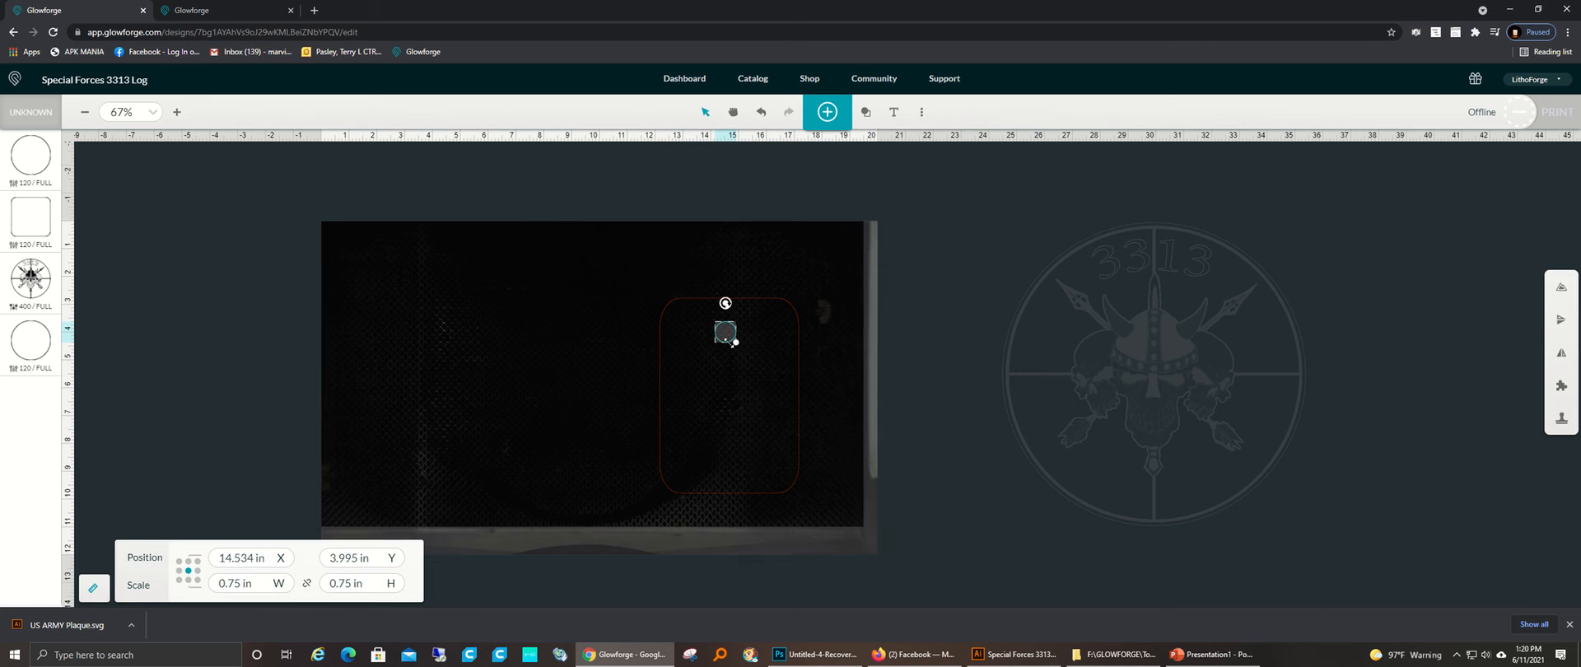
left_click(264, 556)
key("ctrl+v")
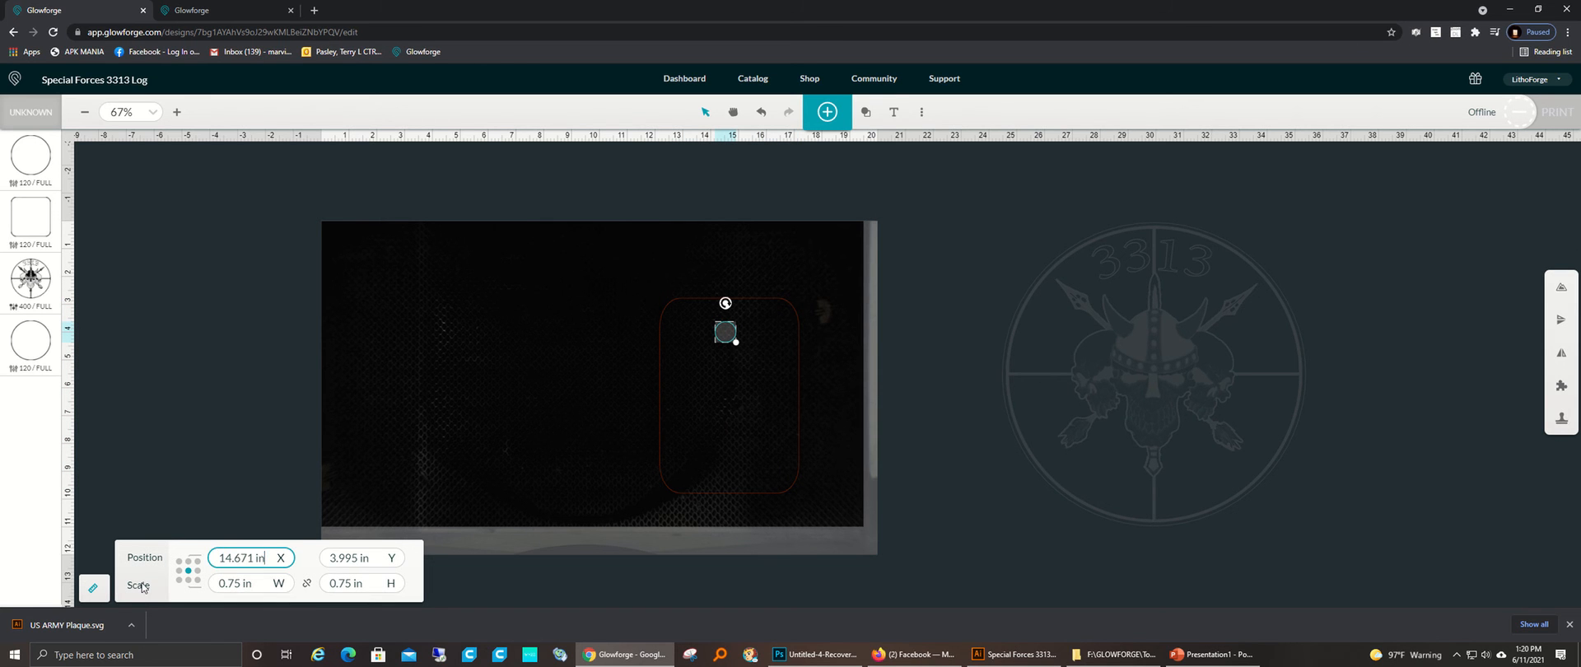
left_click(840, 383)
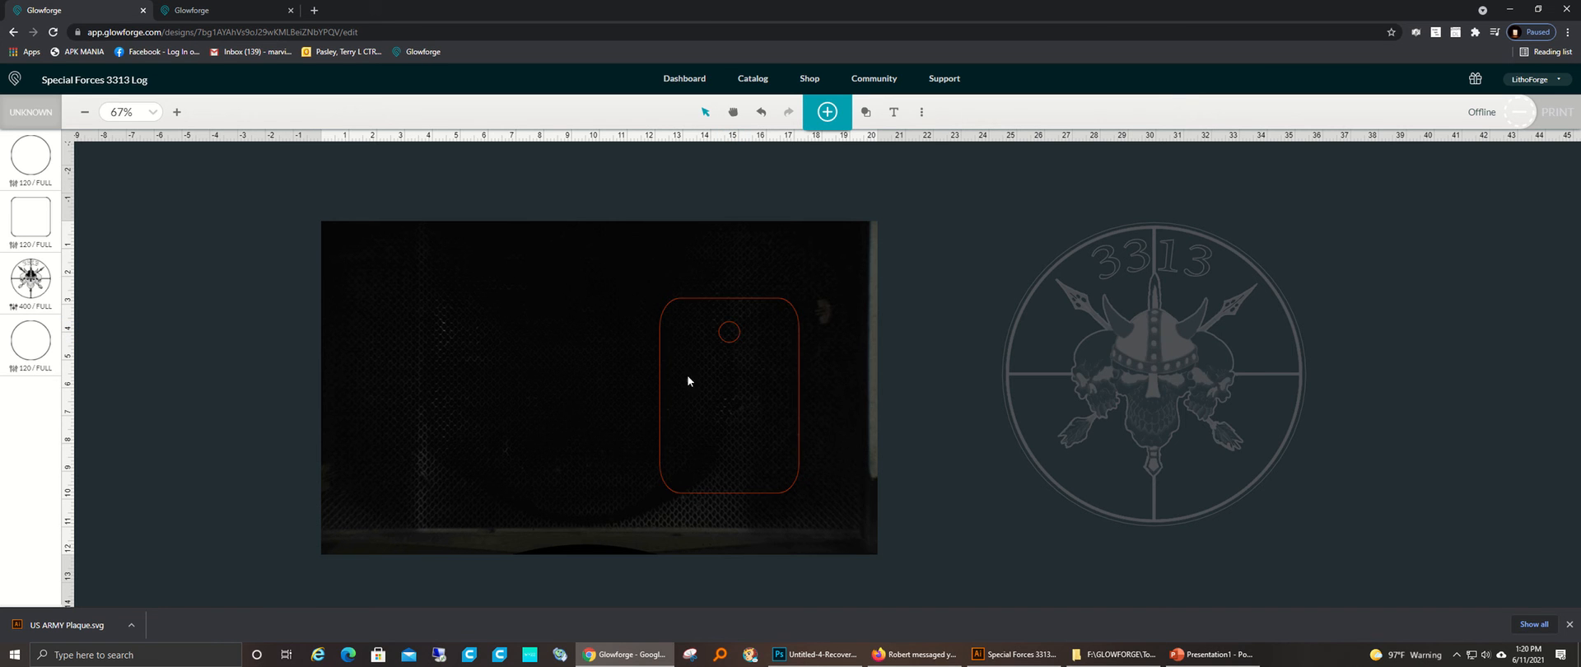
Step: Check the rectangle's position, and nudge the small circle up near its upper edge, to a Y position of about 3.495 in
left_click(785, 359)
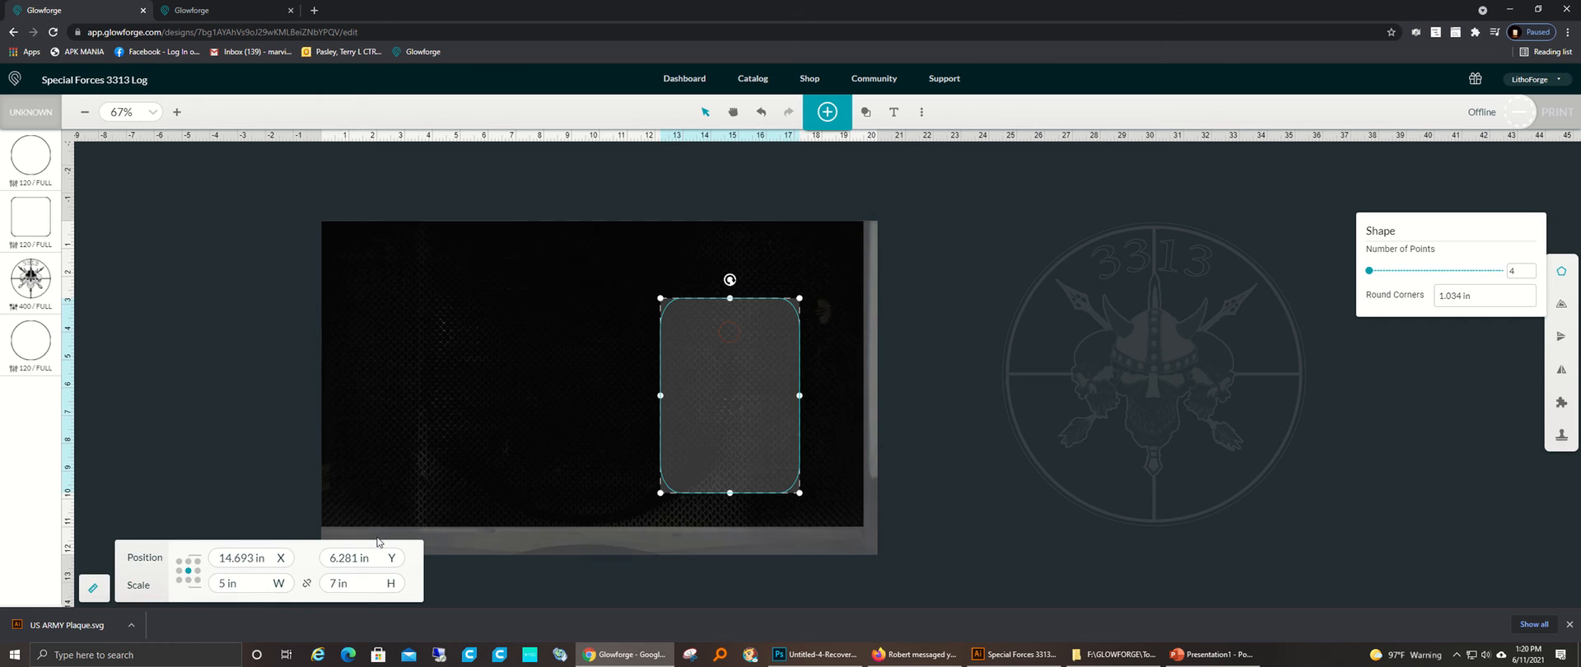
left_click(469, 384)
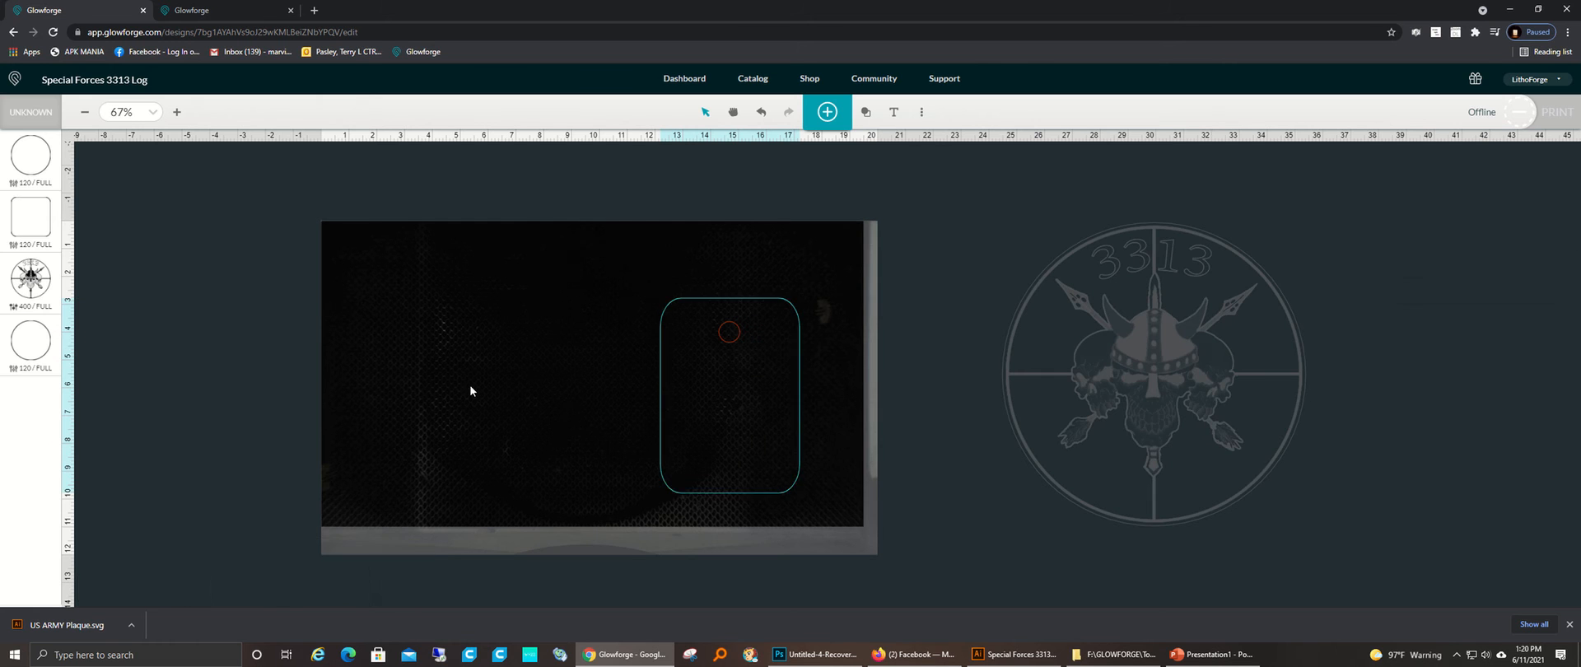
left_click(733, 337)
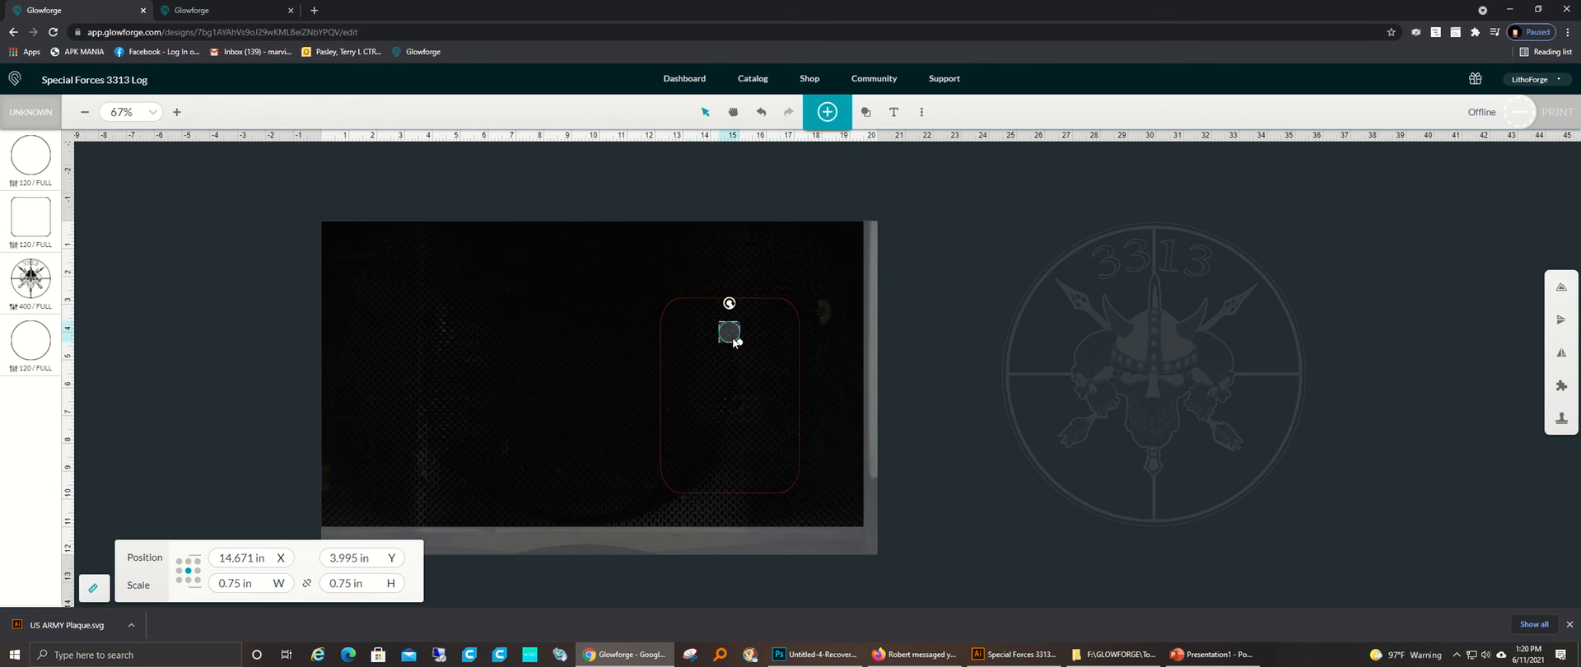
key("Up")
key("Up")
key("Up")
key("Up")
key("Up")
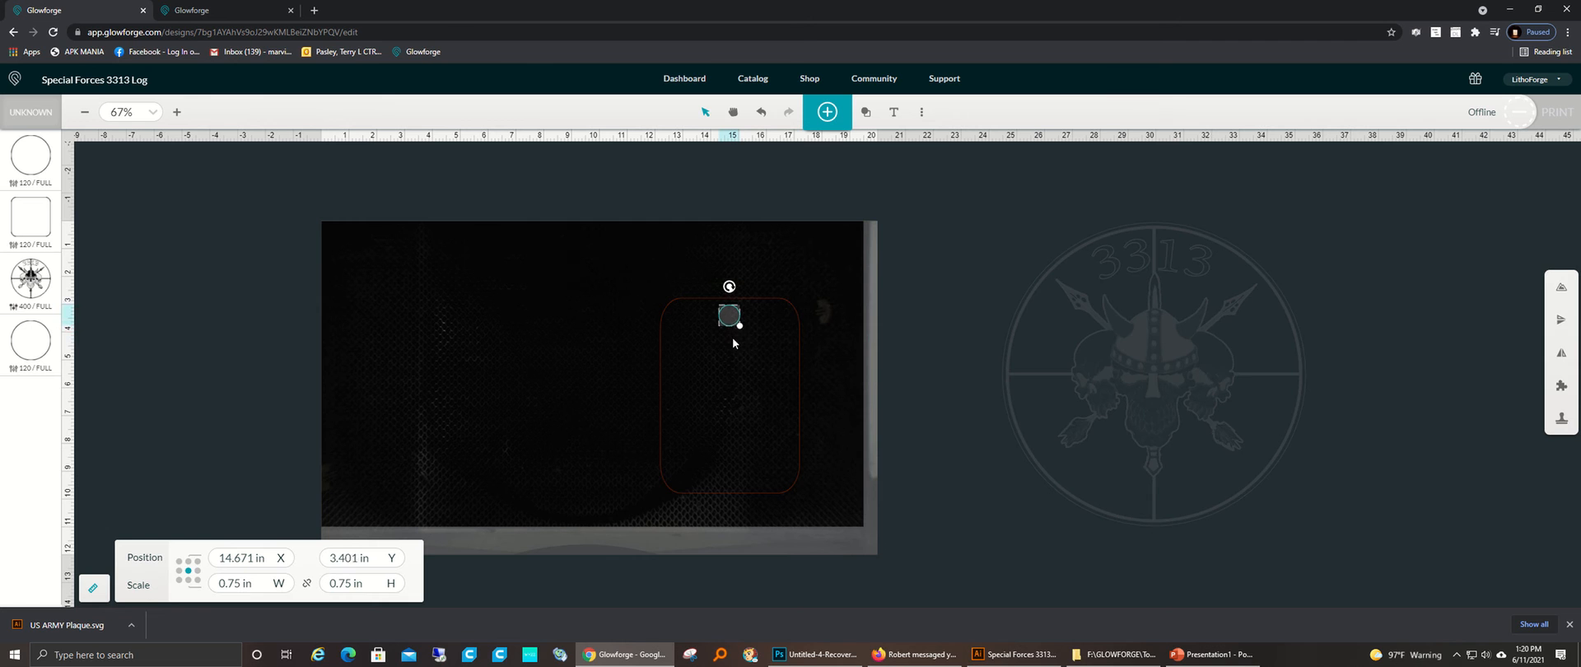
left_click(410, 377)
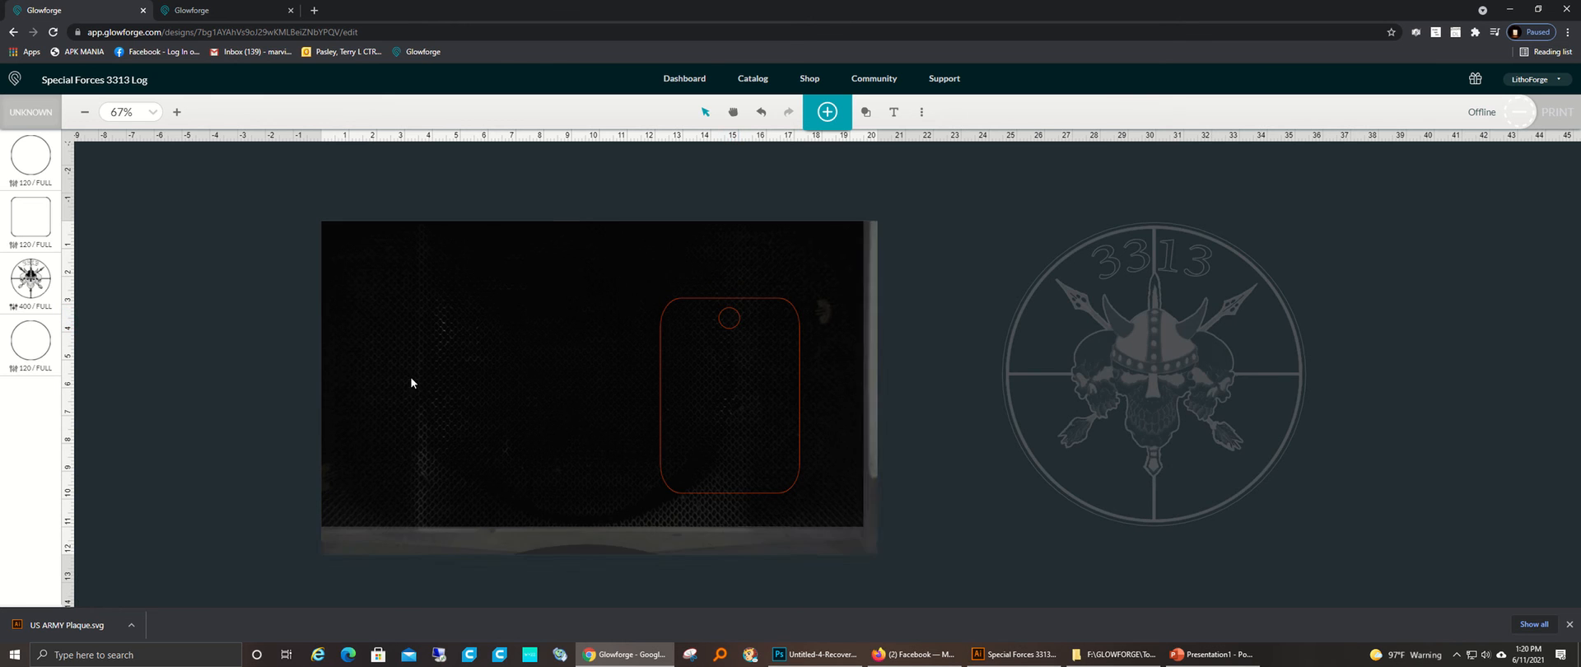
Step: Duplicate the rounded rectangle with its circle and place the copy over the bed's upper-left corner, at about X 1.985 in, Y 1.962 in
left_click_drag(540, 266, 848, 528)
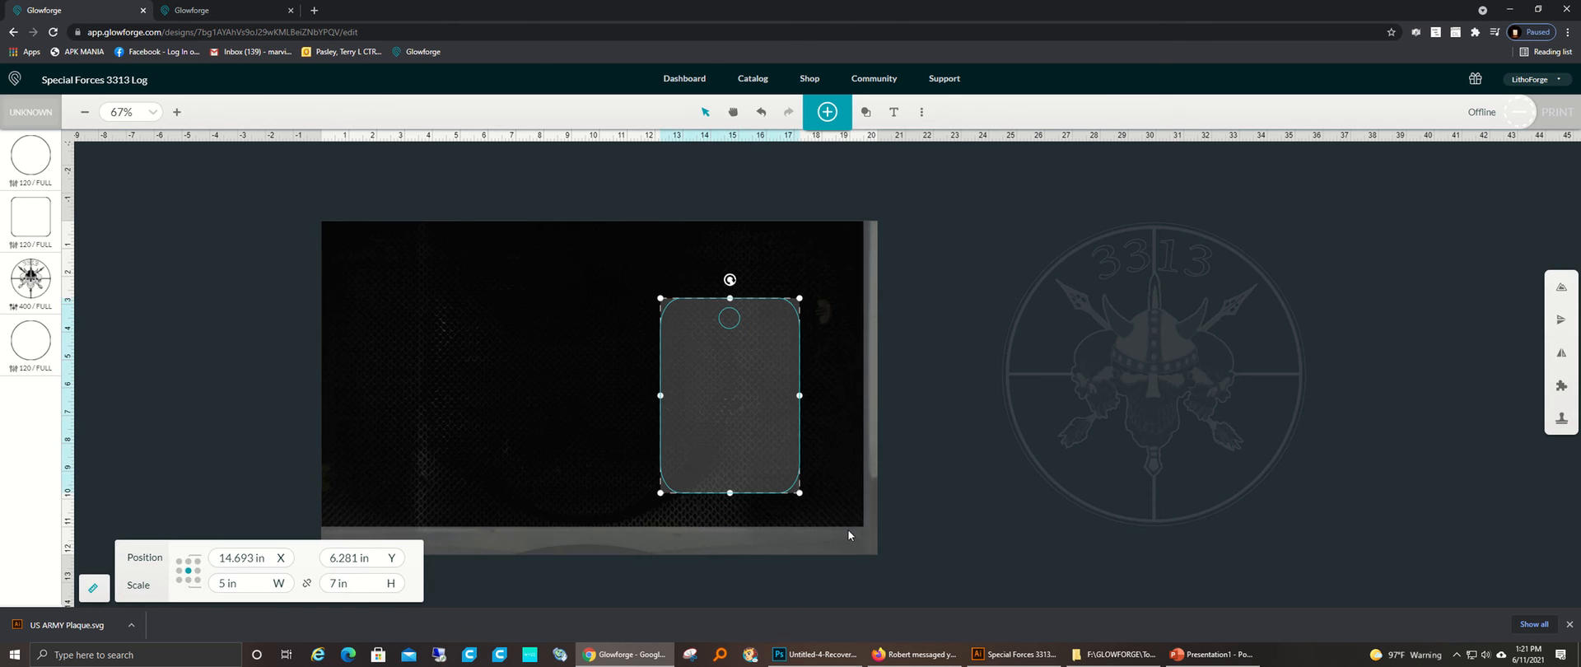
key("ctrl+c")
key("ctrl+v")
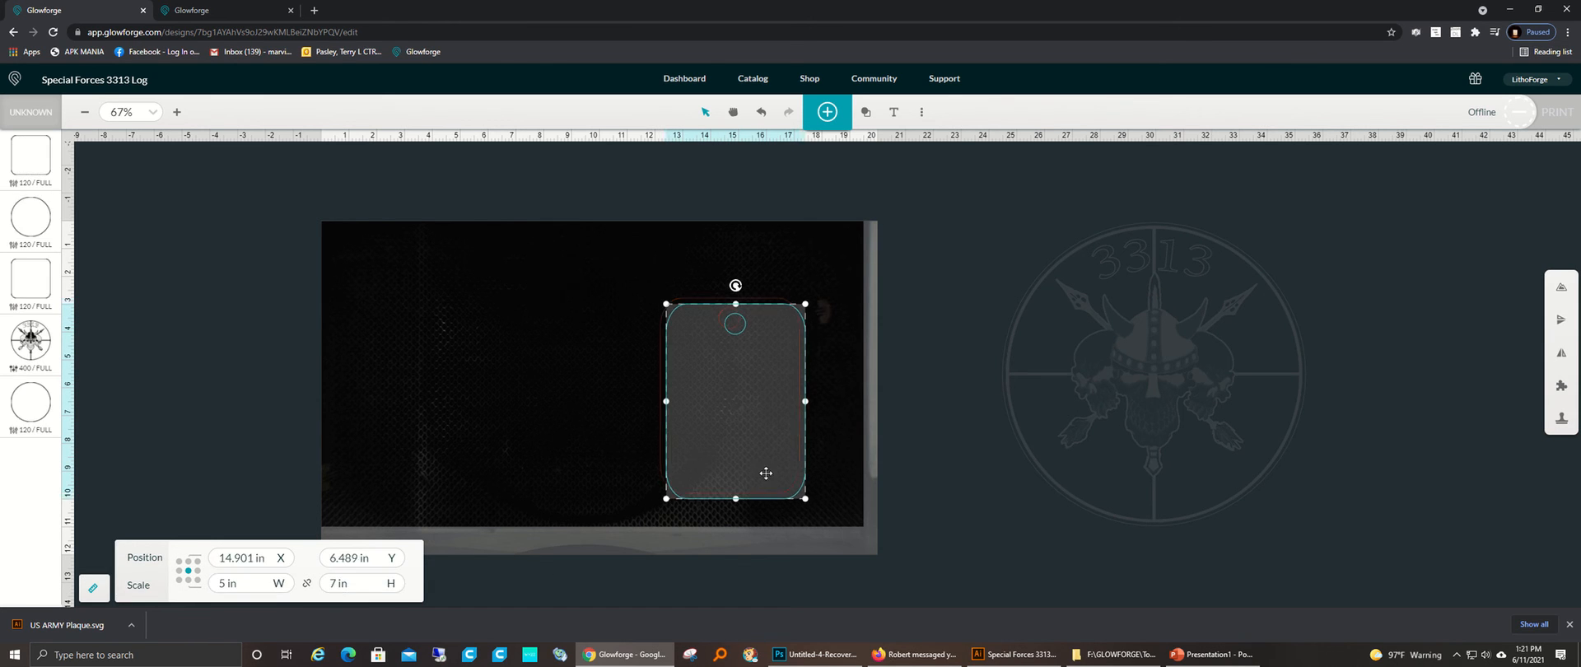
left_click_drag(740, 470, 380, 343)
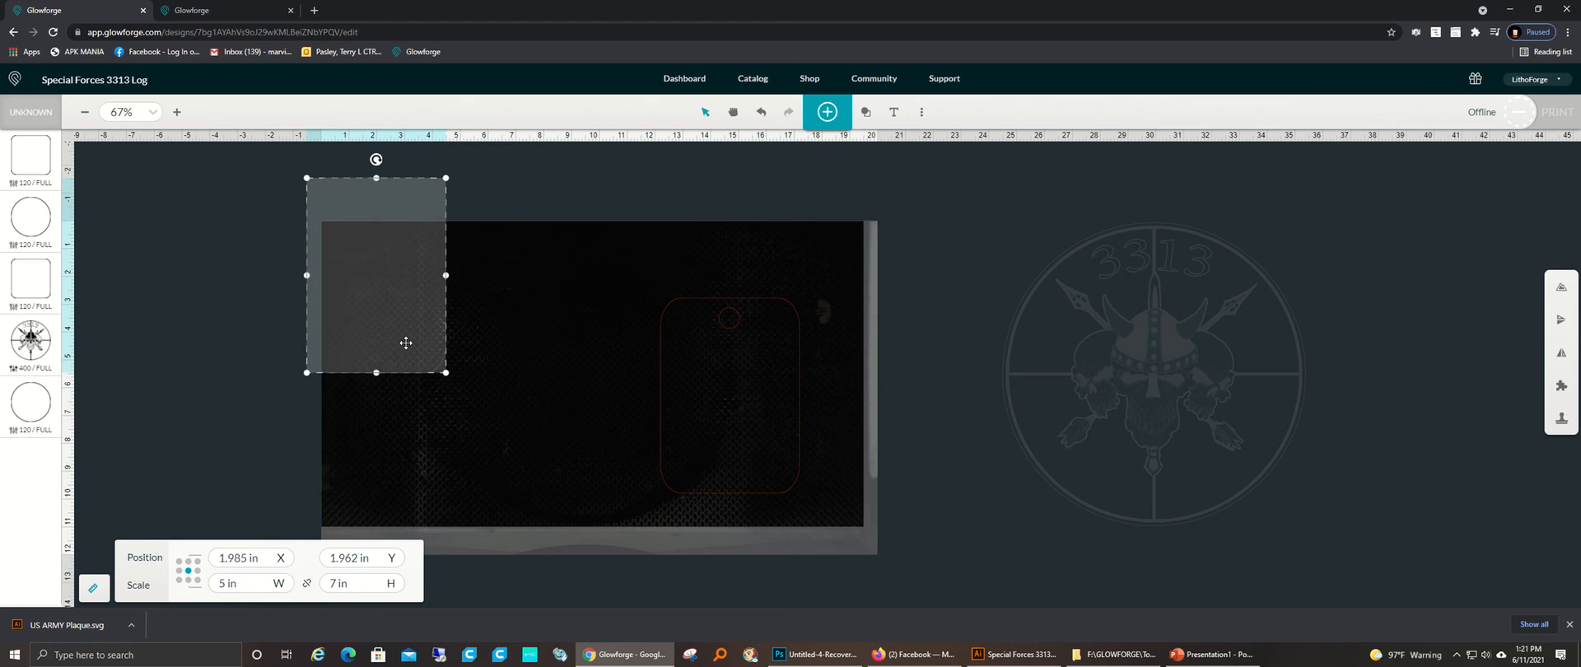
Step: Paste a second copy of the rectangle and circle and place it at the bed's lower middle, overlapping the bottom edge
key("ctrl+v")
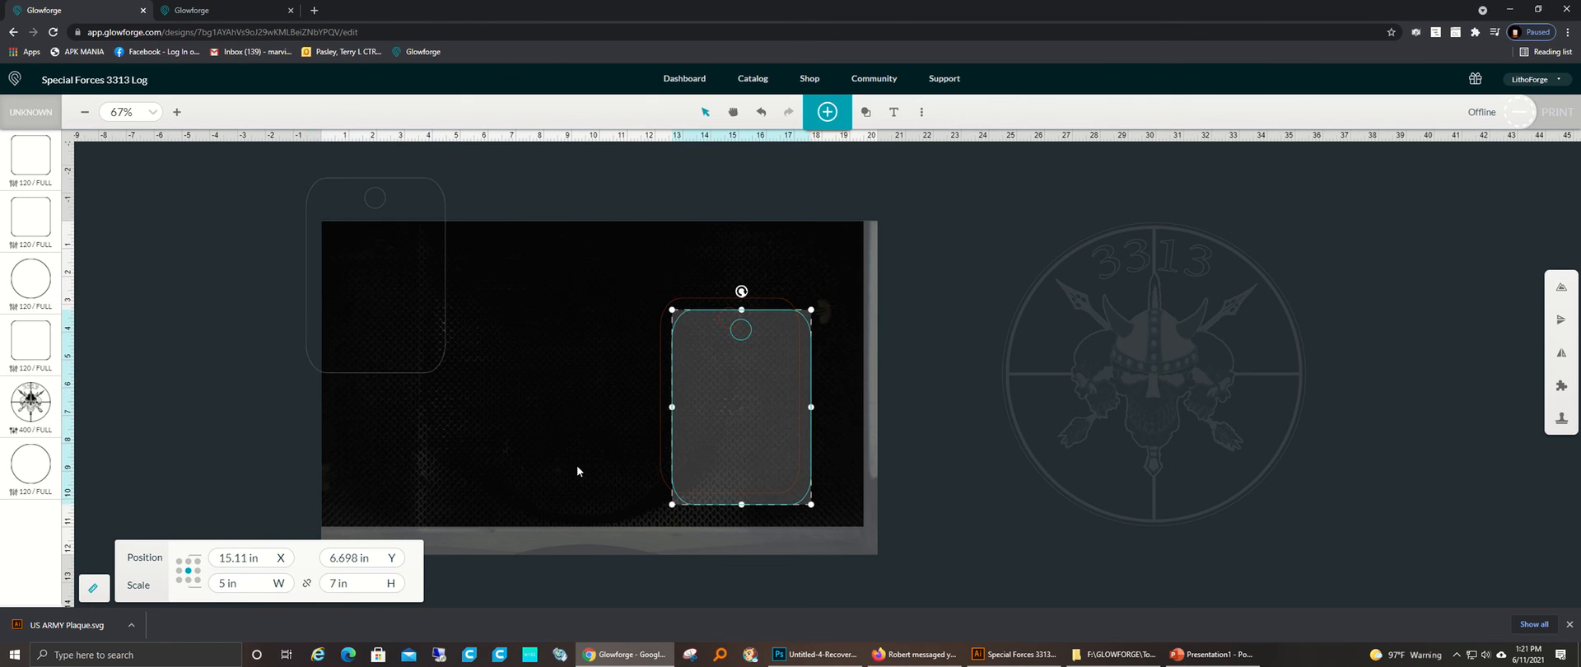
left_click_drag(763, 449, 543, 540)
left_click(767, 546)
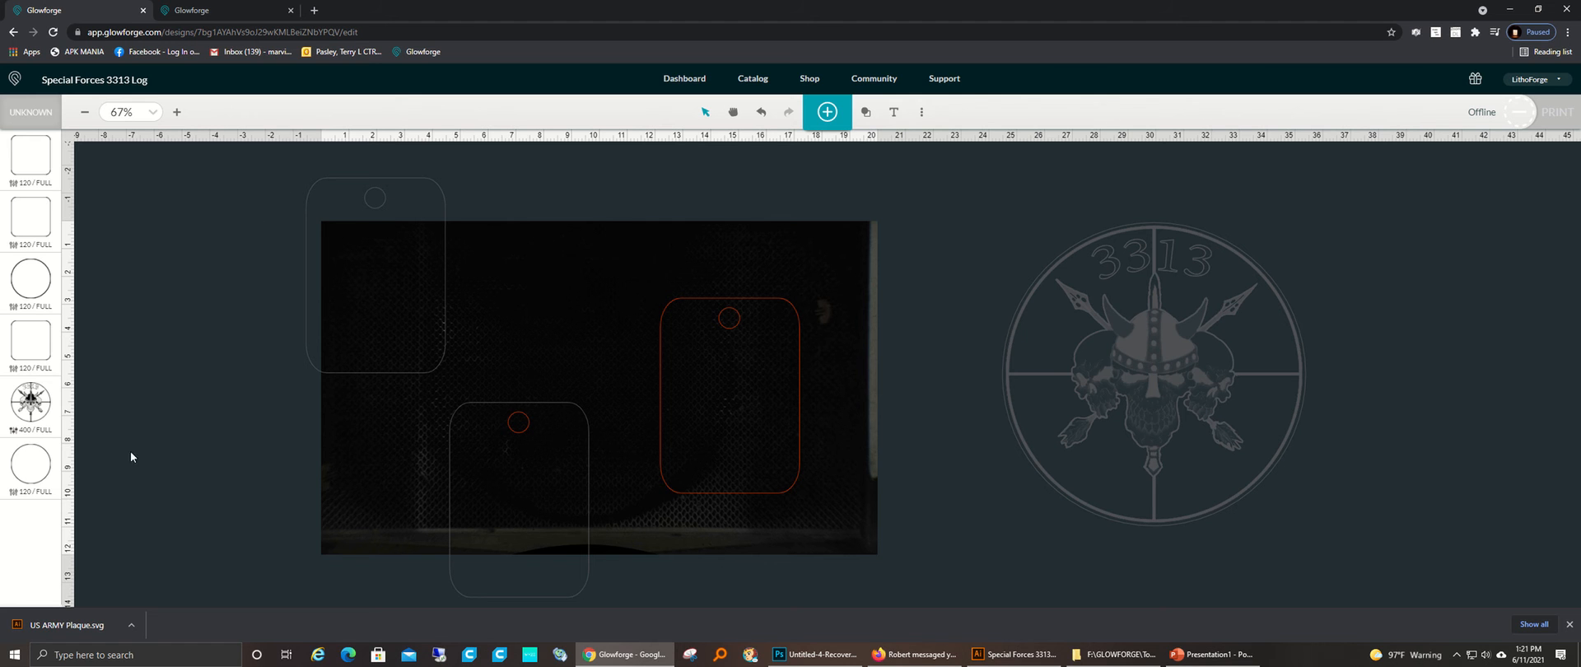
Step: Copy the Y position of the original rectangle-and-circle group
left_click_drag(857, 264, 657, 547)
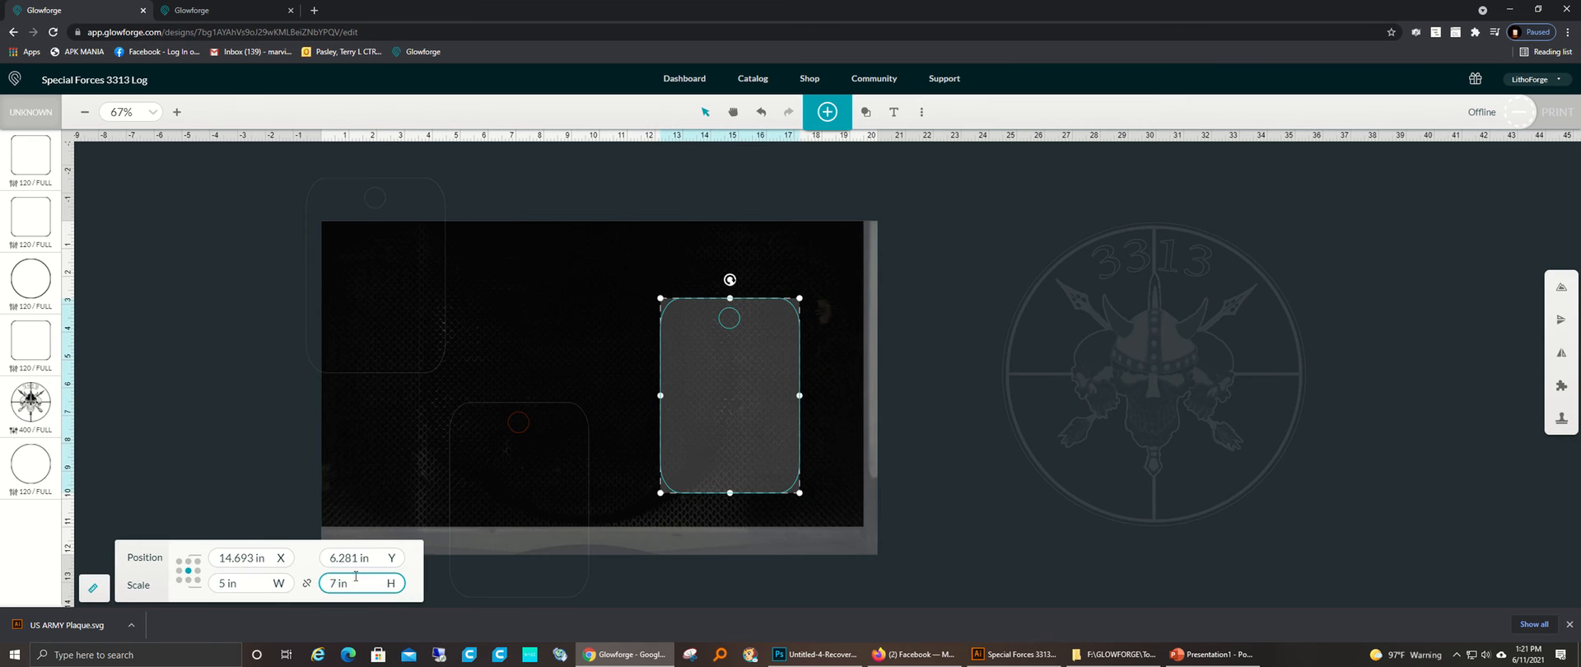
left_click_drag(381, 561, 331, 558)
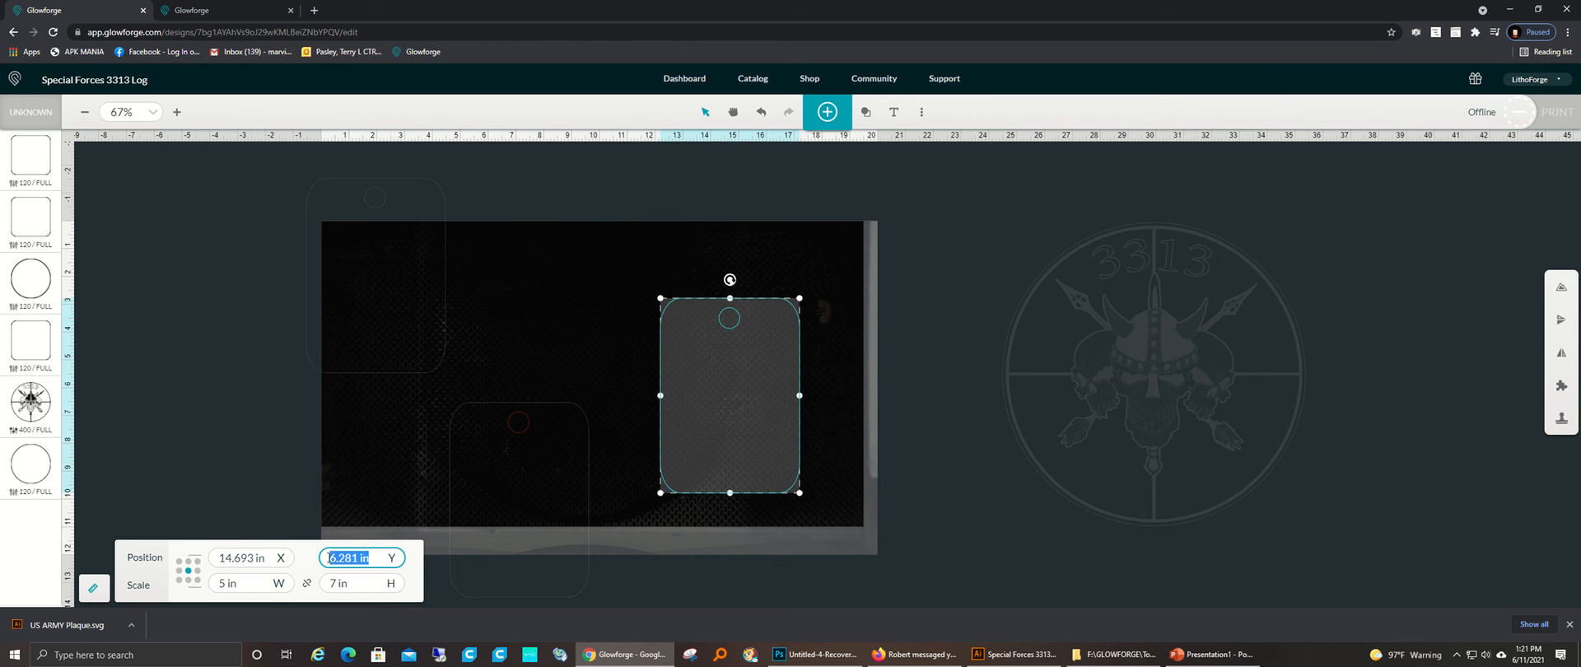
right_click(330, 558)
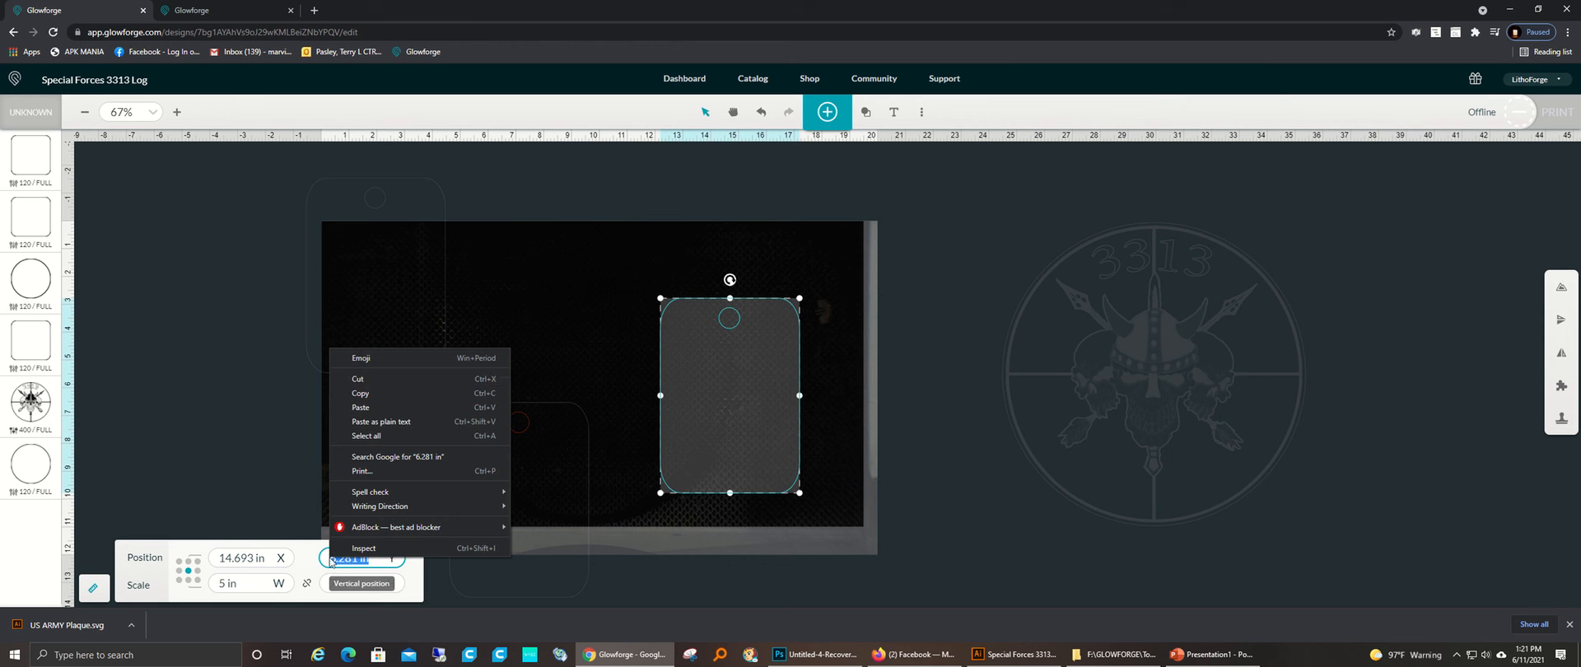
left_click(365, 394)
left_click(522, 352)
Step: Delete the small circles from the two duplicated rectangles
left_click(517, 425)
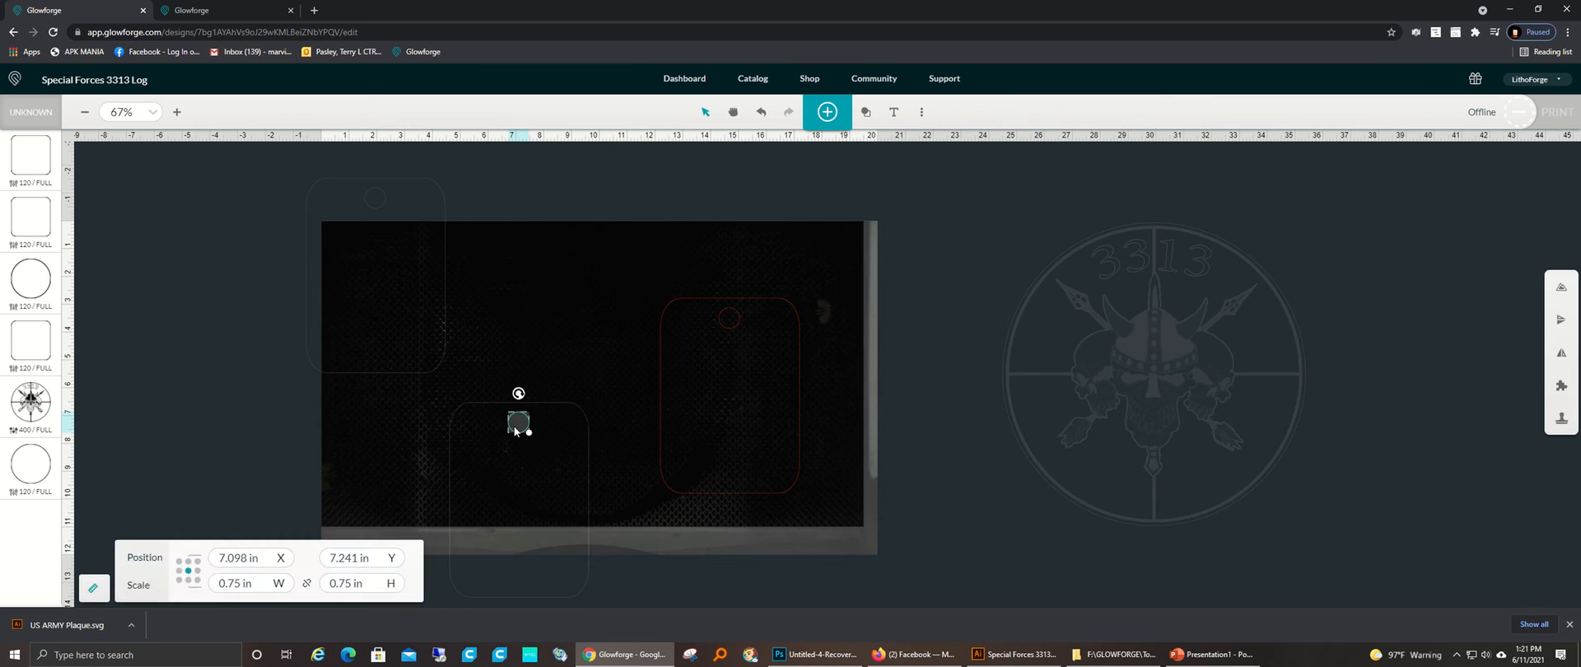
left_click_drag(516, 426, 381, 208)
key("Delete")
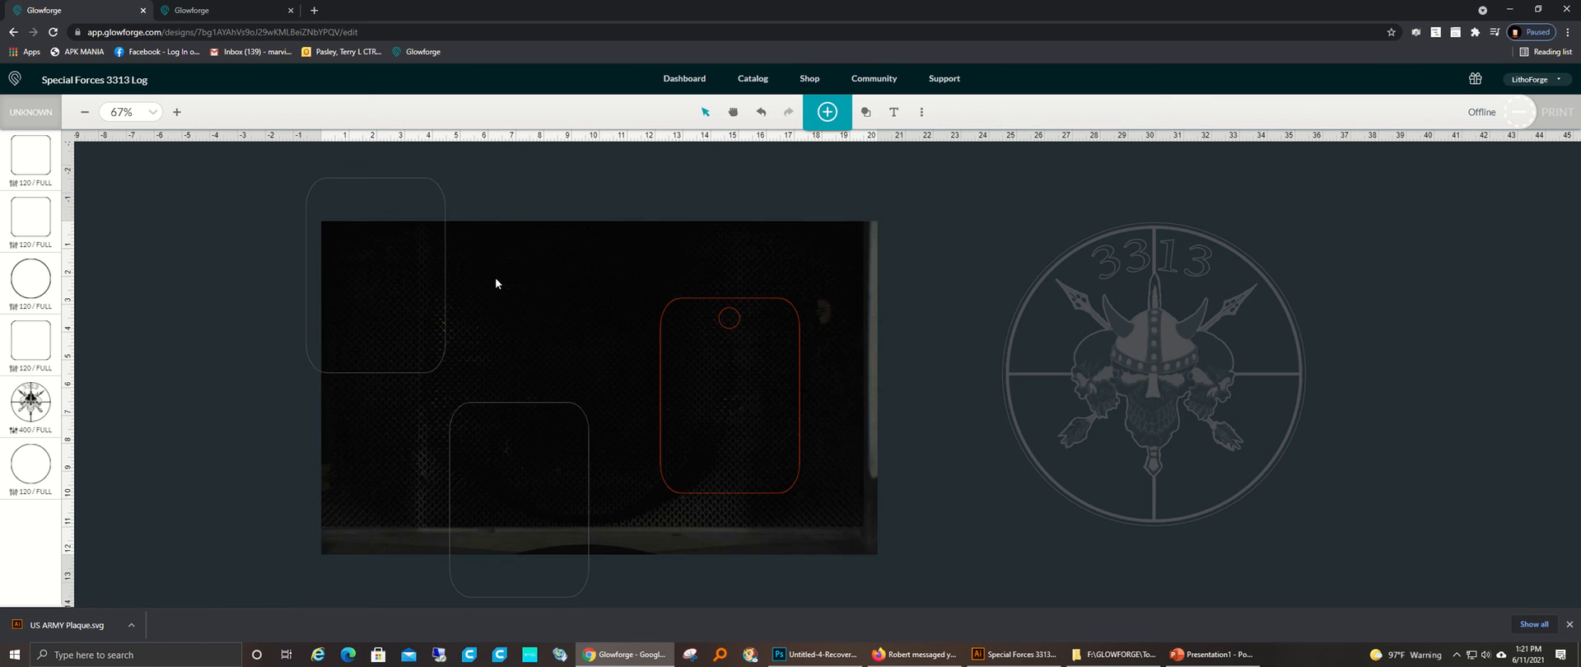
Step: Set the lower middle rectangle's Y position to 6.281 in to align it with the original
left_click(475, 596)
triple_click(386, 560)
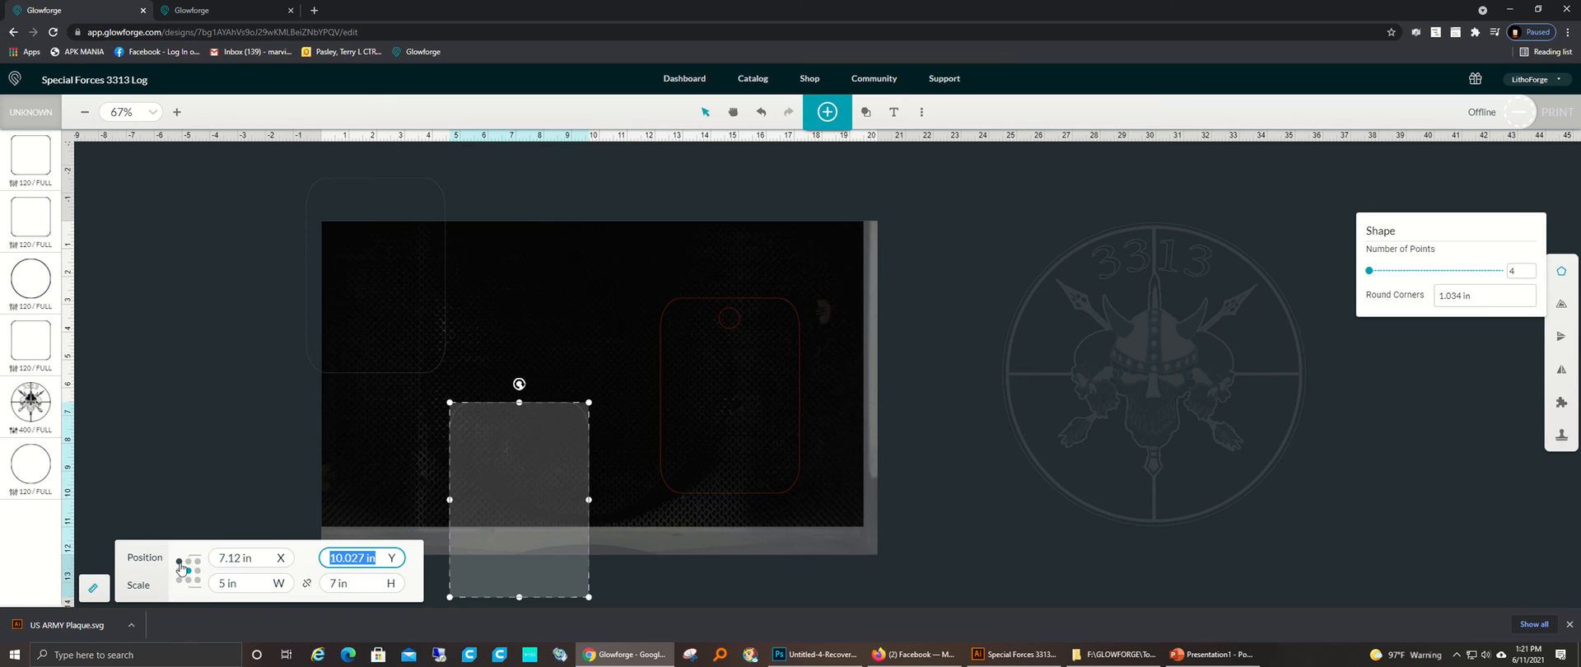
type("6.281")
key("Return")
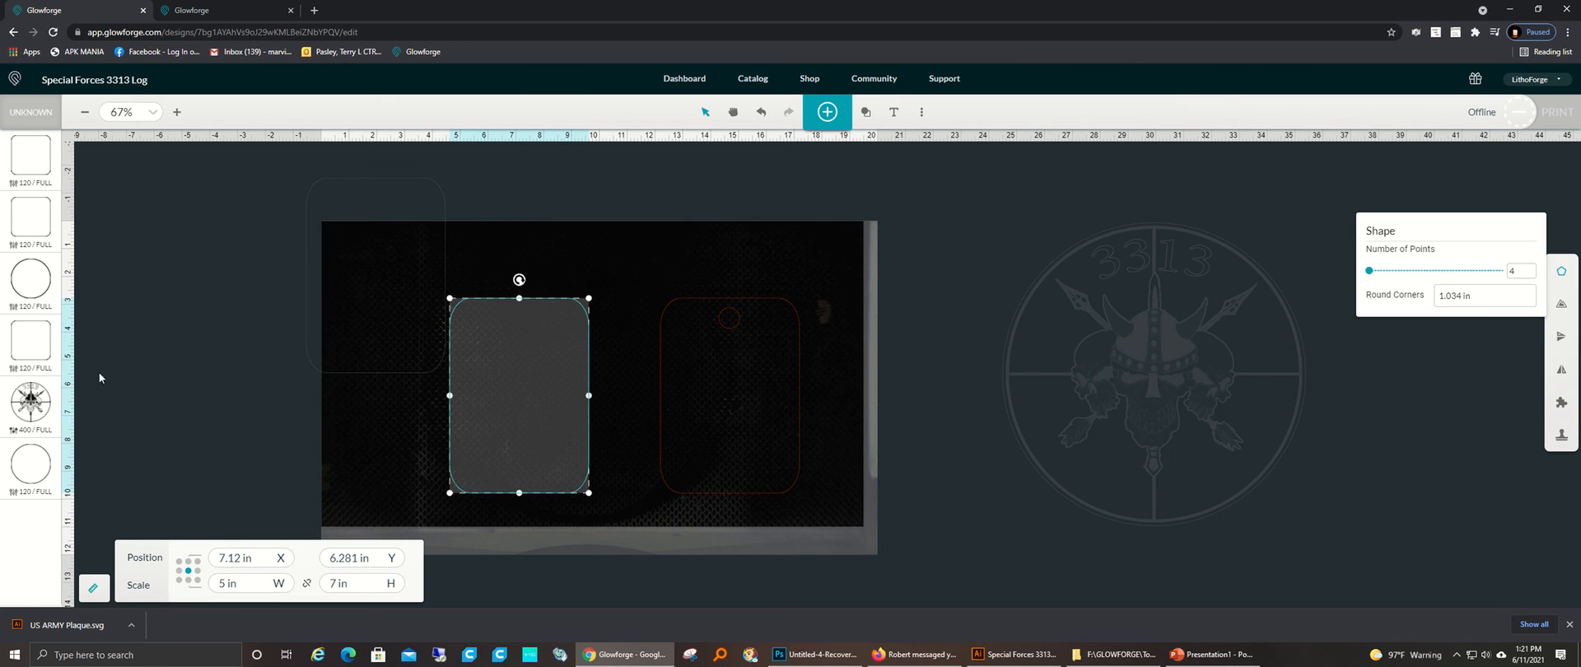
Step: Set the leftmost rectangle's Y position to 6.281 in to align it with the other two
left_click_drag(243, 196, 379, 445)
left_click_drag(373, 557, 203, 560)
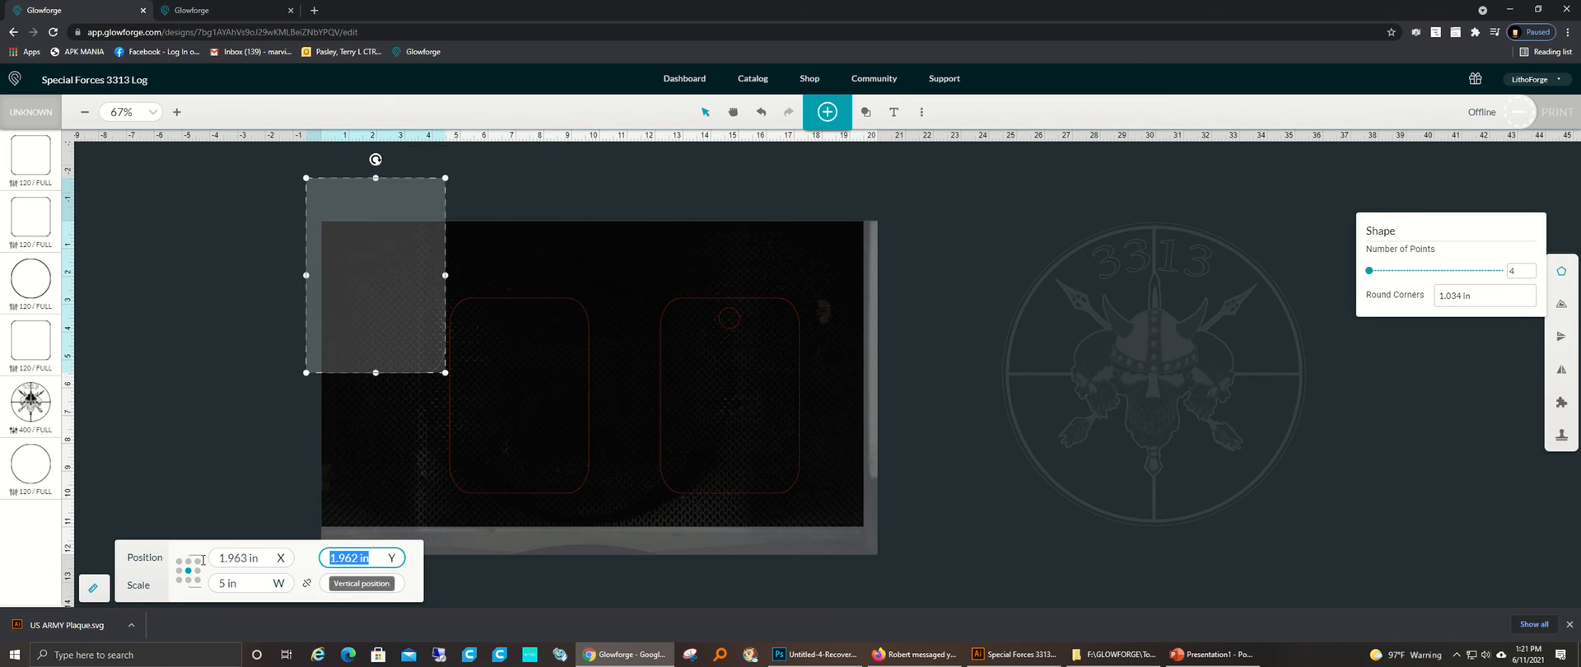
type("6.281")
key("Return")
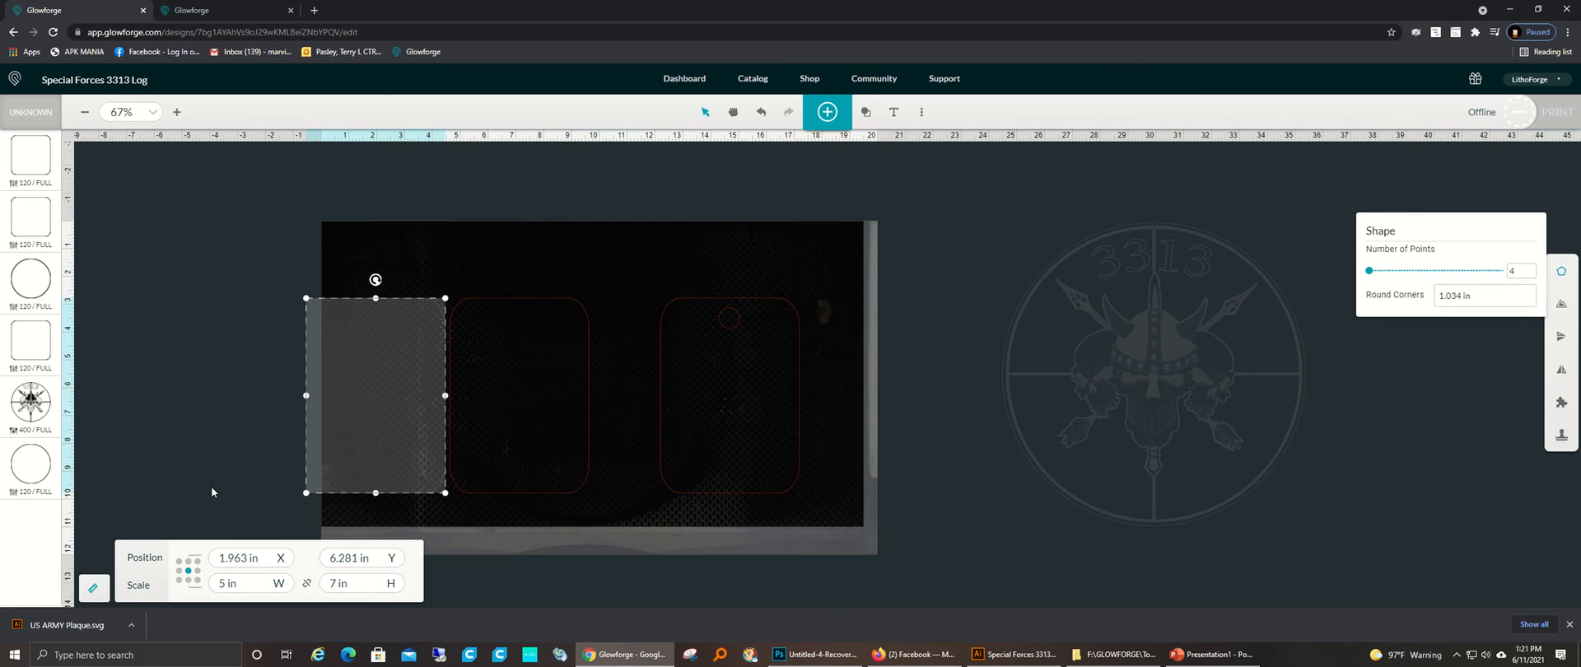
left_click(215, 414)
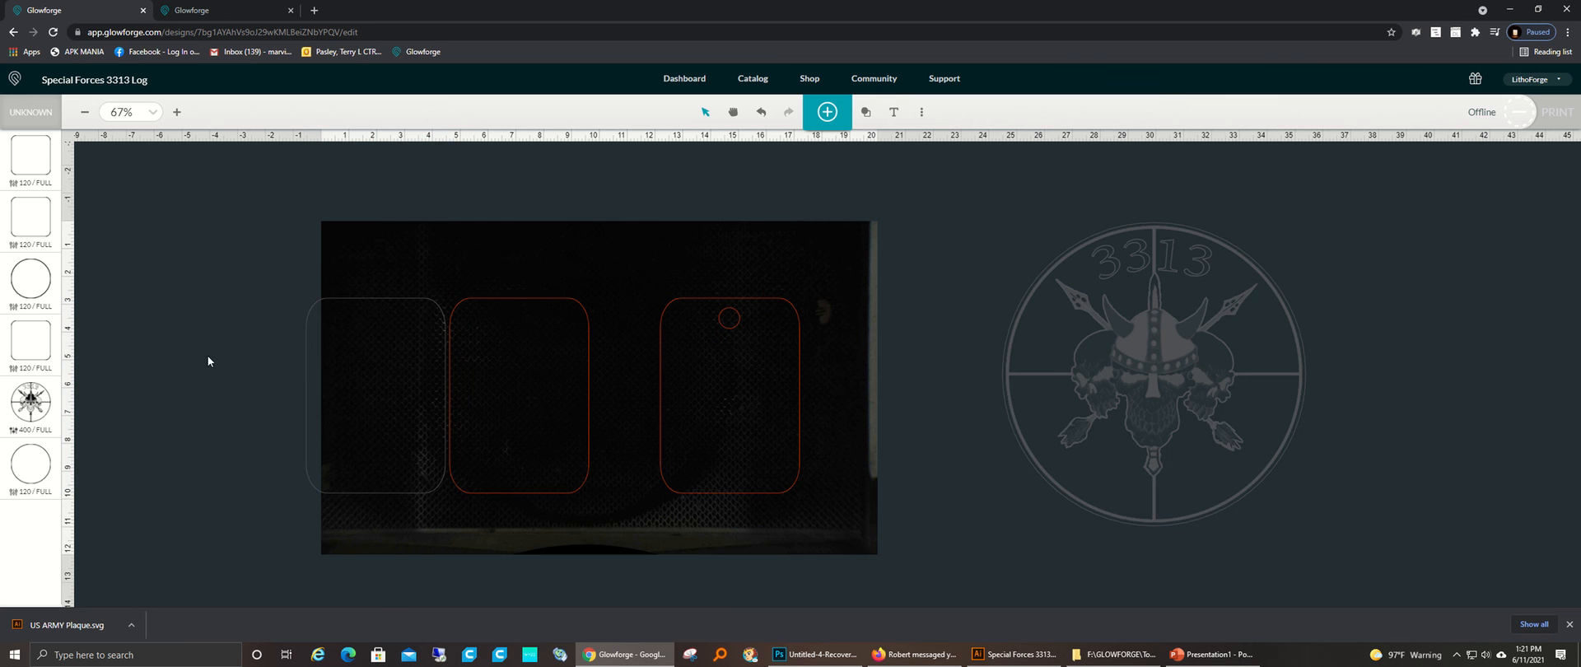
Step: Nudge the two duplicated rectangles together to the right, fully onto the bed, to an X position of about 6.26 in
left_click_drag(193, 281, 556, 548)
key("Right")
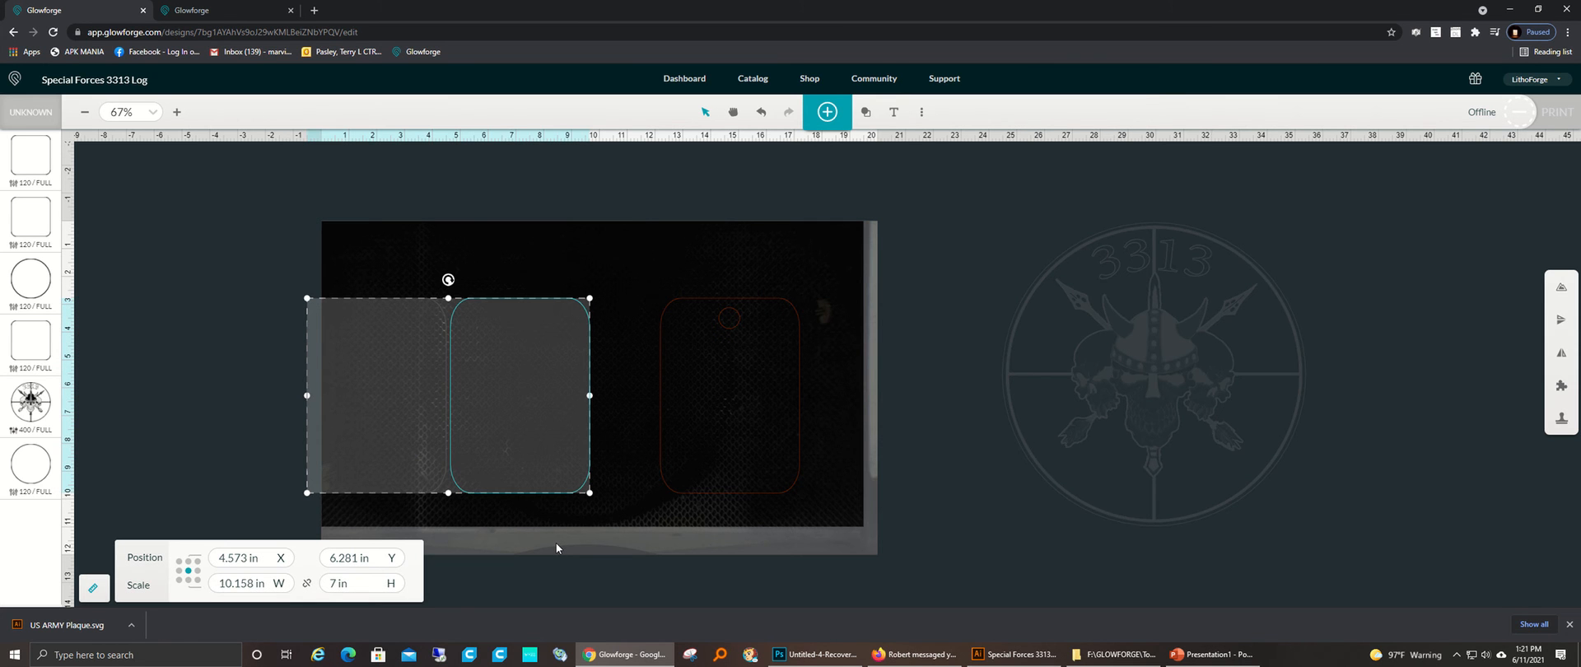
key("Right")
key("Right")
key("Right")
key("Right")
key("Right")
key("Right")
key("Right")
key("Right")
key("Right")
key("Right")
key("Right")
key("Right")
key("Right")
key("Right")
key("Right")
key("Right")
key("Right")
key("Right")
key("Right")
key("Right")
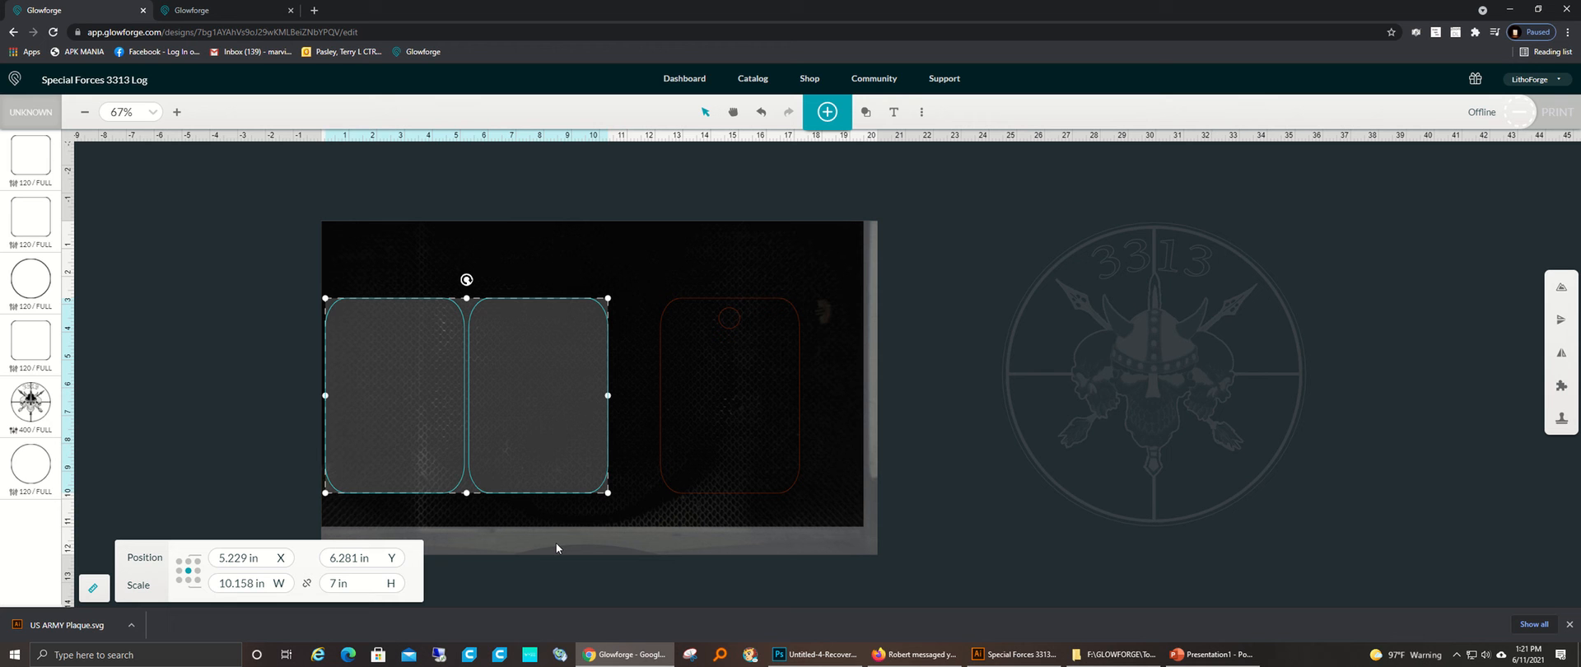
key("shift+Right")
key("Right")
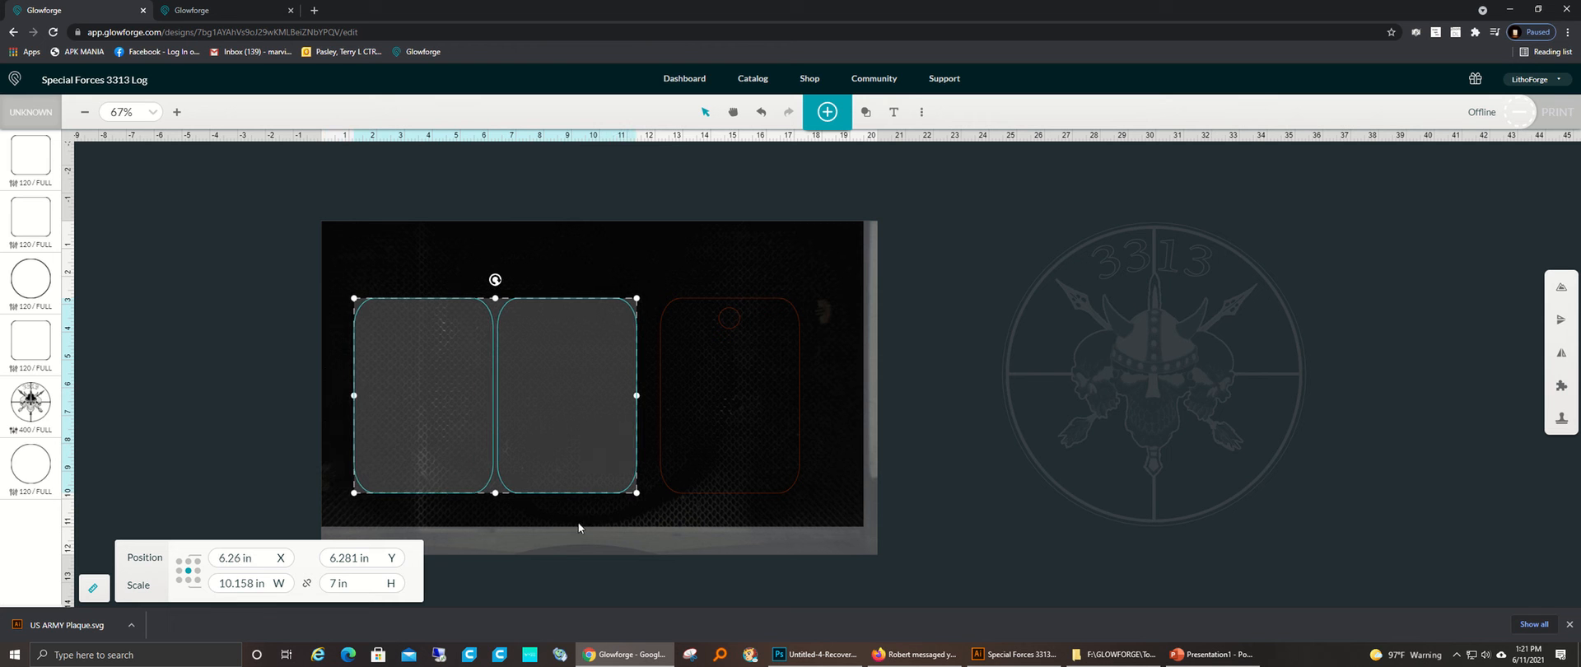
Step: Duplicate the small 0.75 in circle twice, placing one copy above the middle rectangle and the other beyond the bed's upper-left corner
left_click(846, 494)
left_click(724, 318)
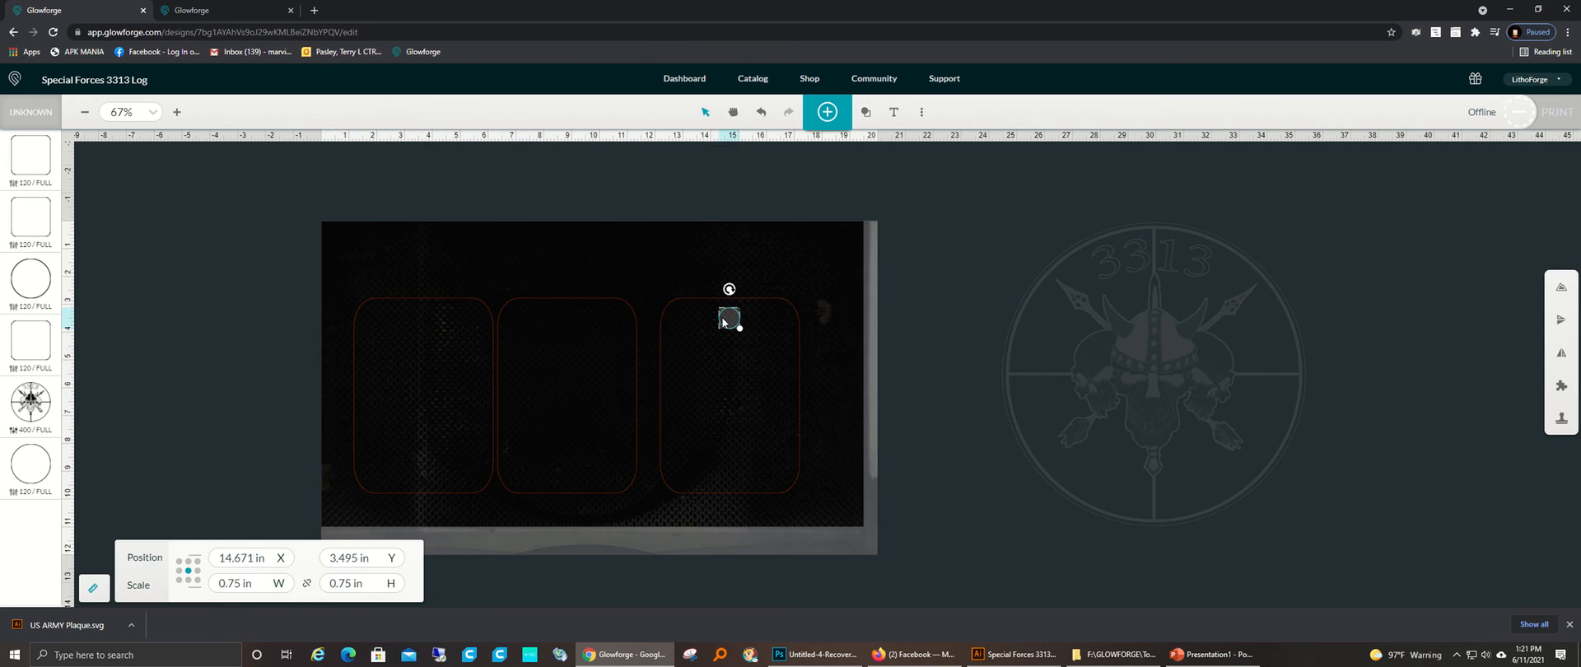
key("ctrl+v")
left_click_drag(734, 325, 566, 239)
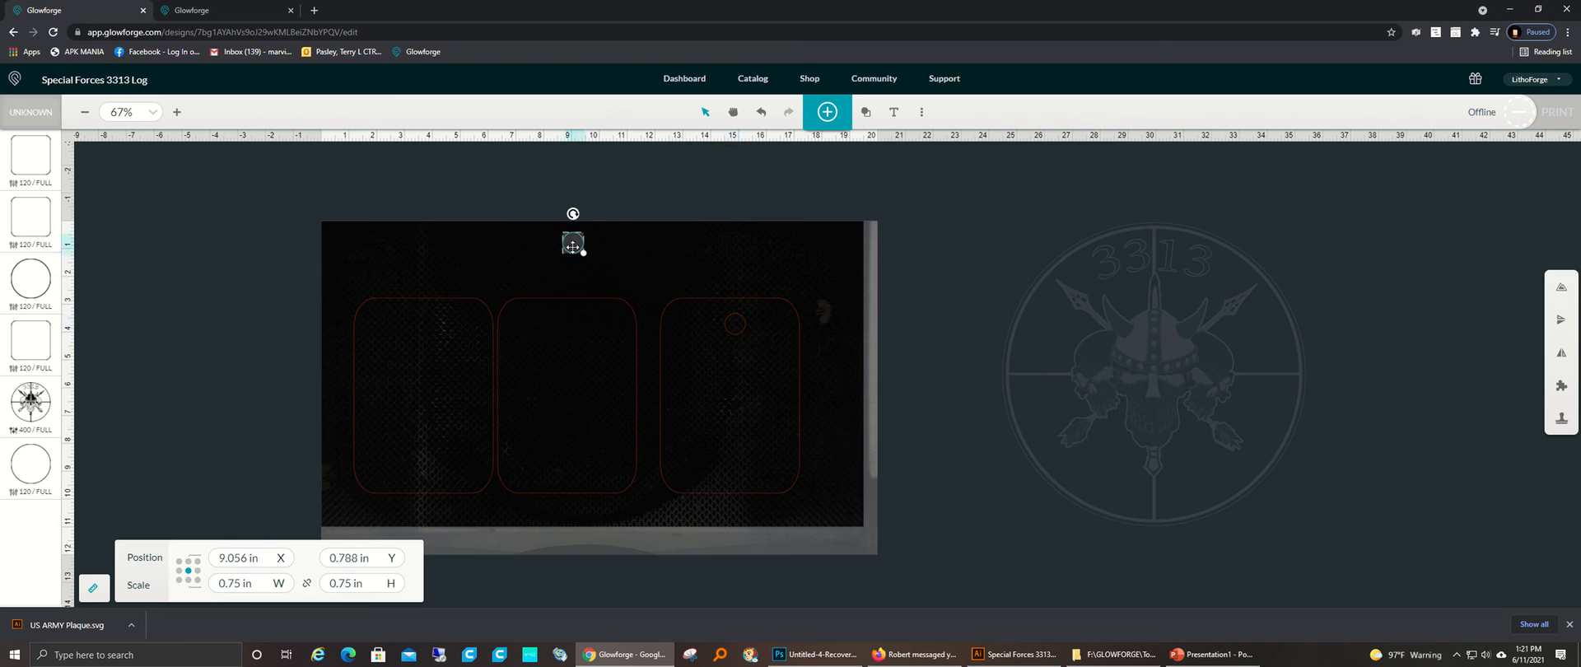
key("ctrl+v")
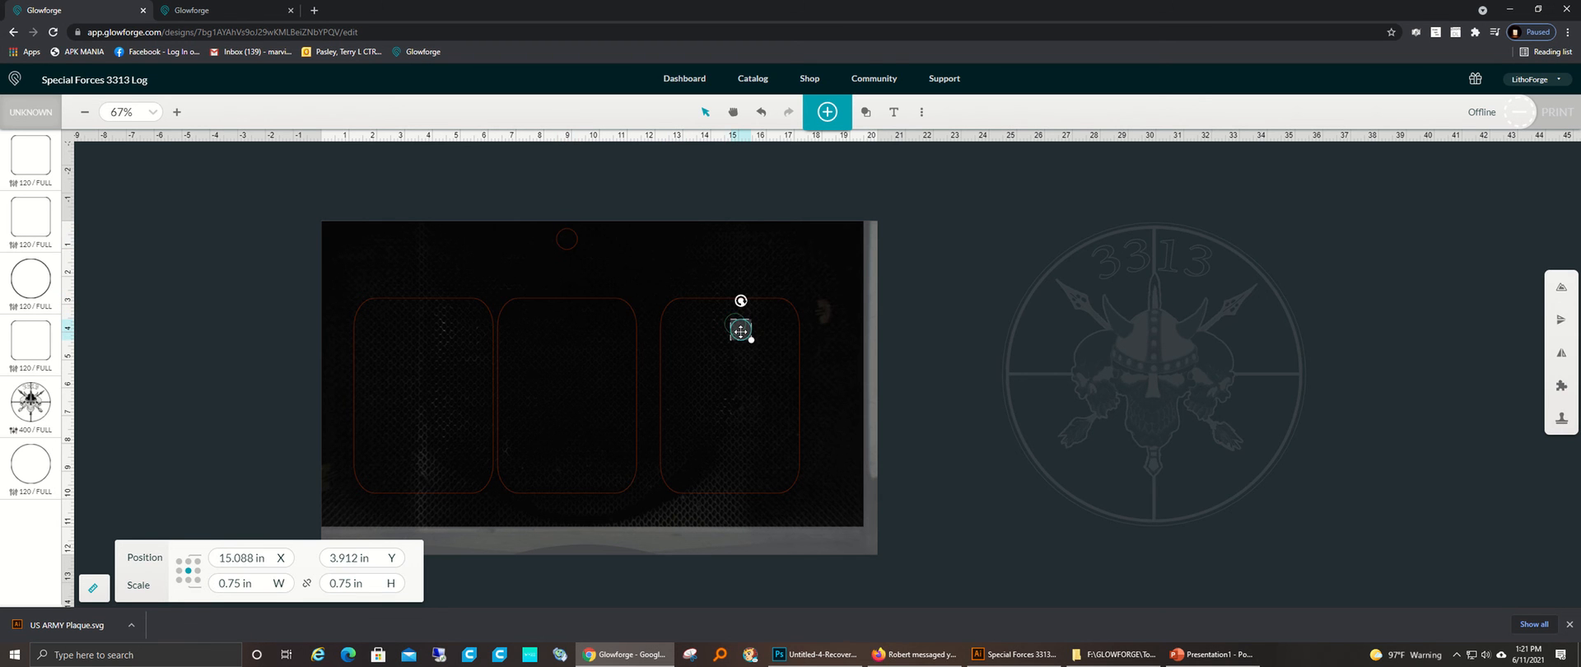
left_click_drag(727, 336, 245, 220)
left_click(307, 317)
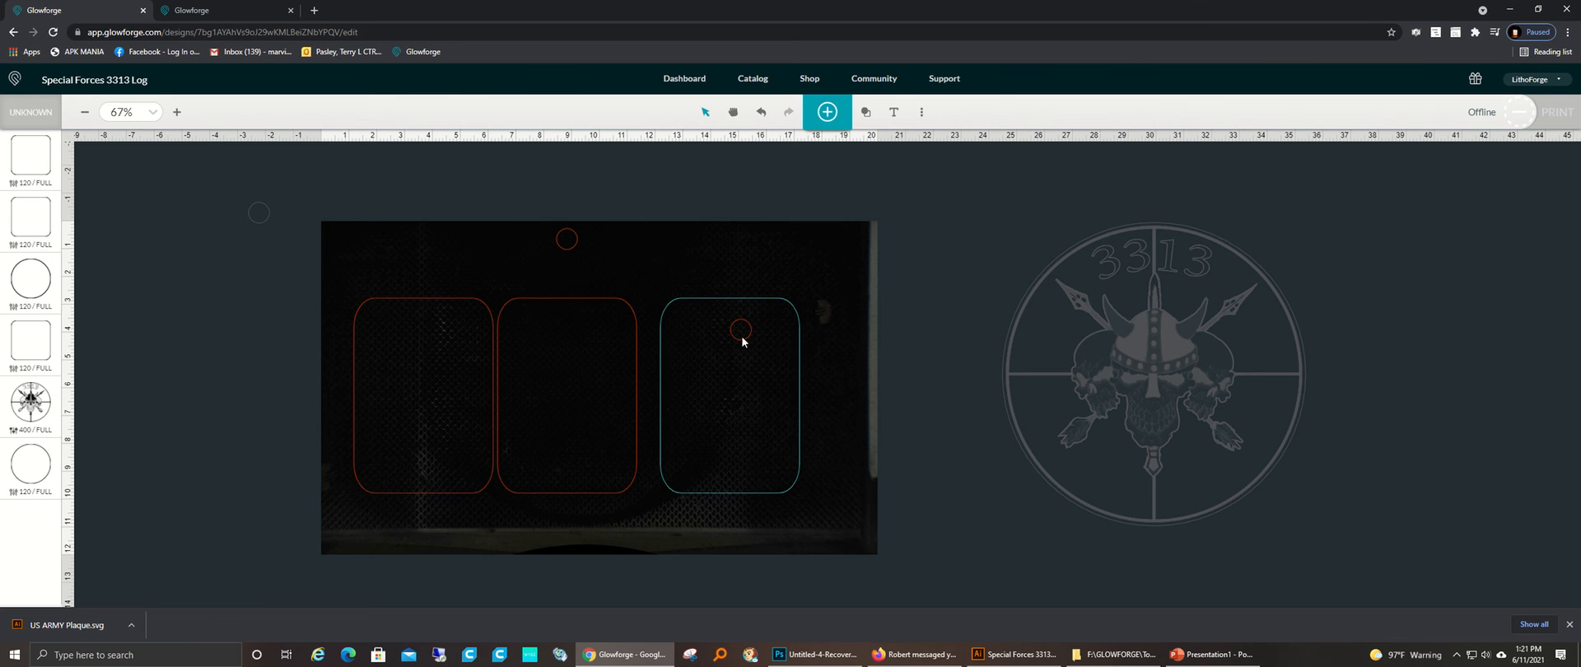
Step: Set the X position of the circle inside the rightmost rectangle to 14.693 in, matching that rectangle's center
left_click(800, 362)
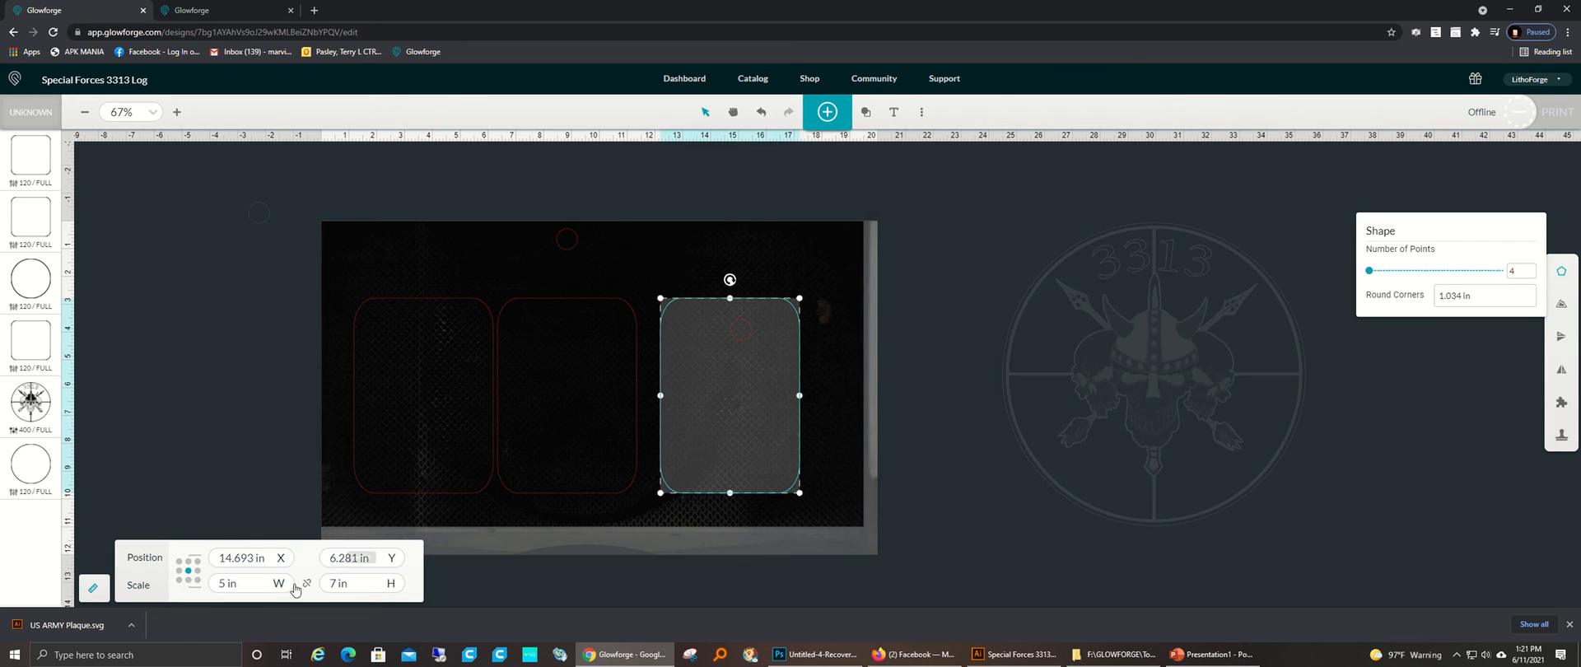
left_click(240, 558)
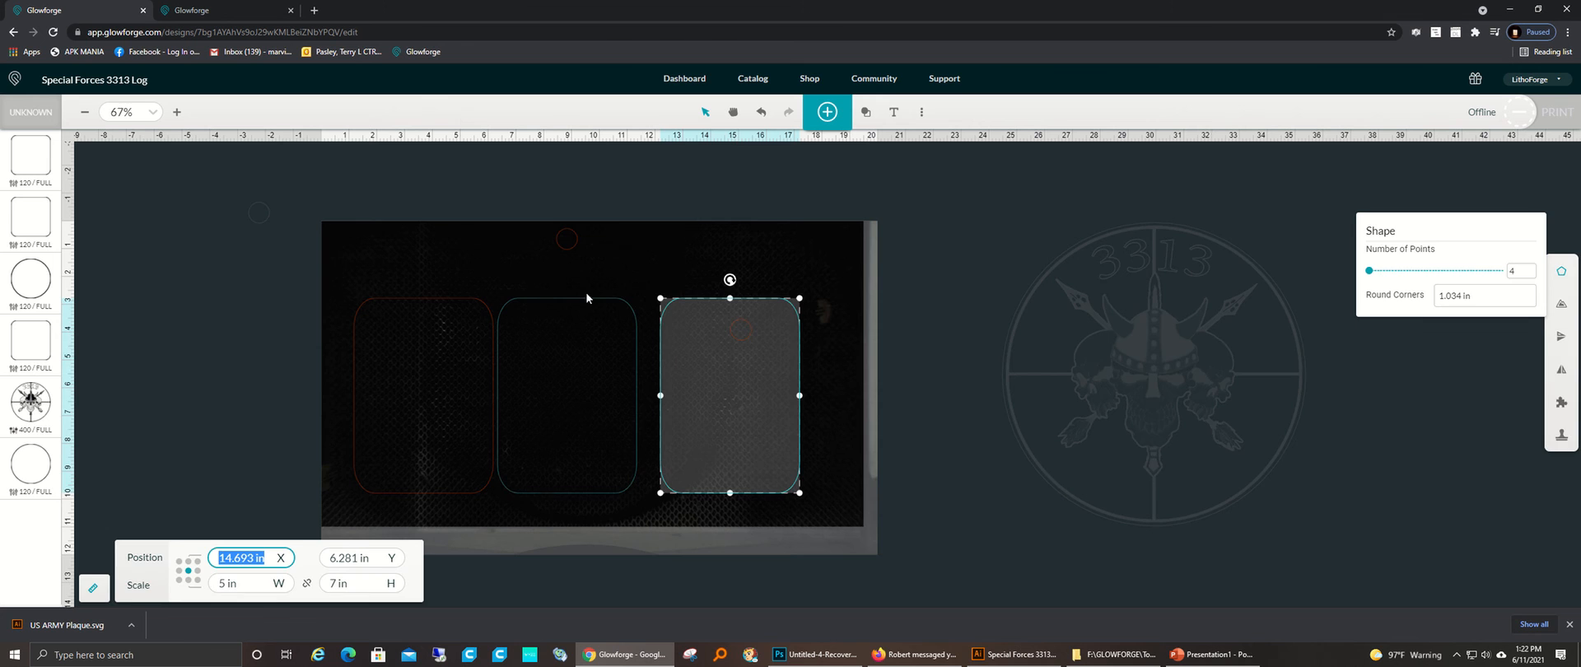
left_click(730, 333)
left_click(241, 559)
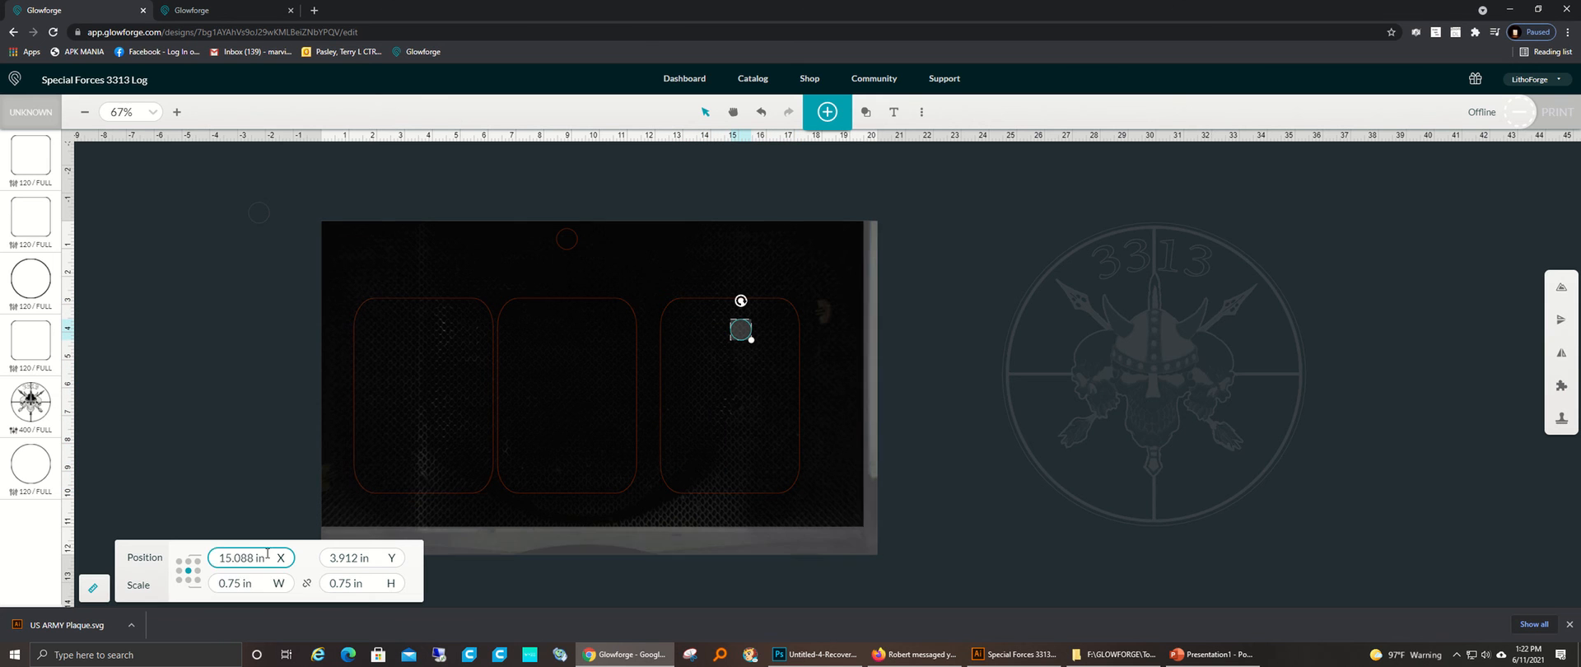
key("ctrl+v")
key("Return")
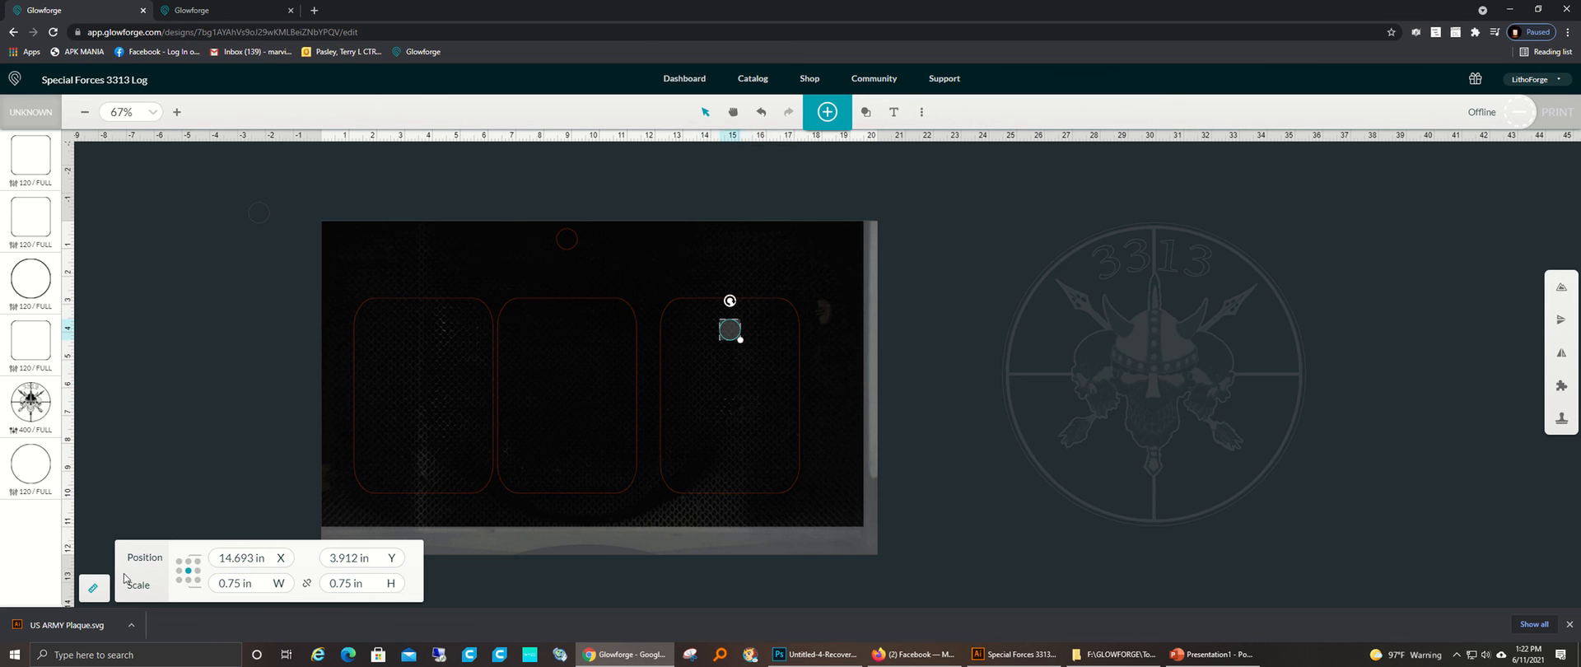
left_click(639, 240)
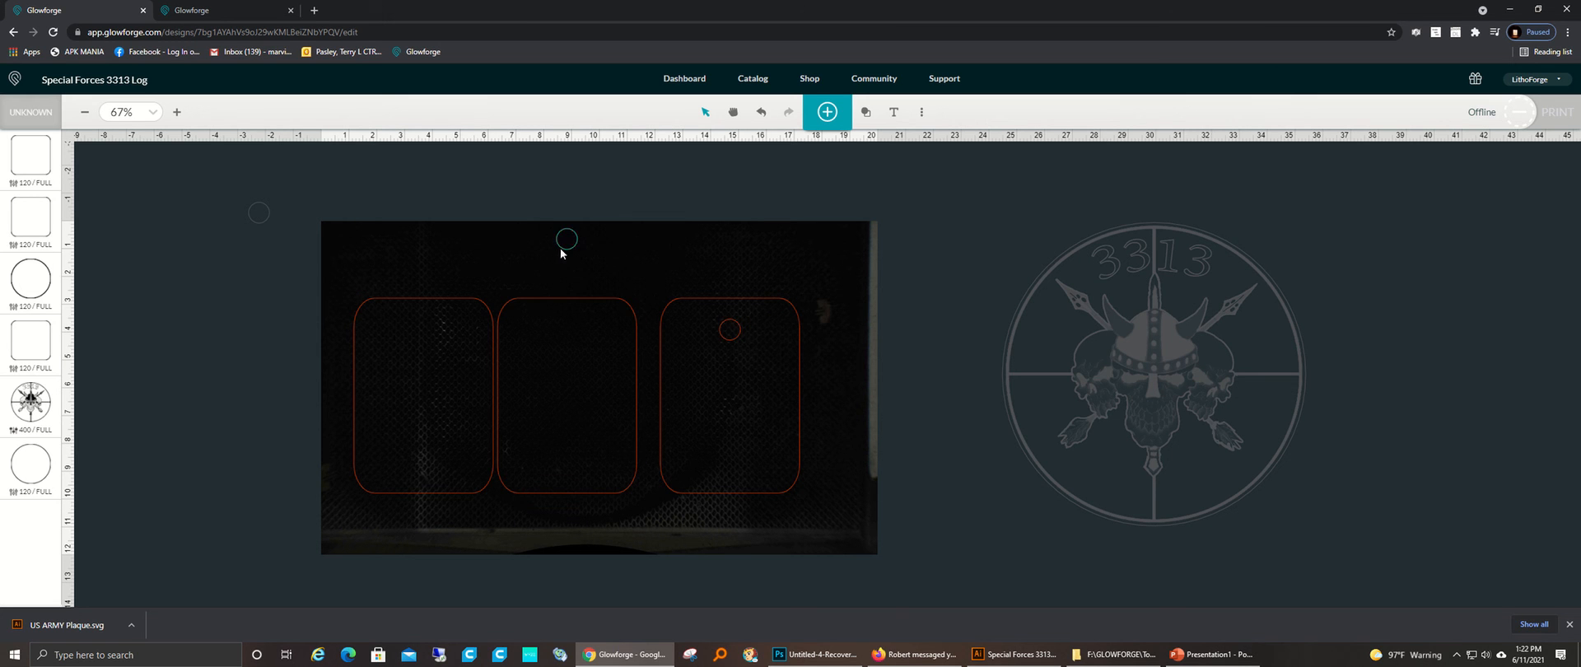
left_click(604, 298)
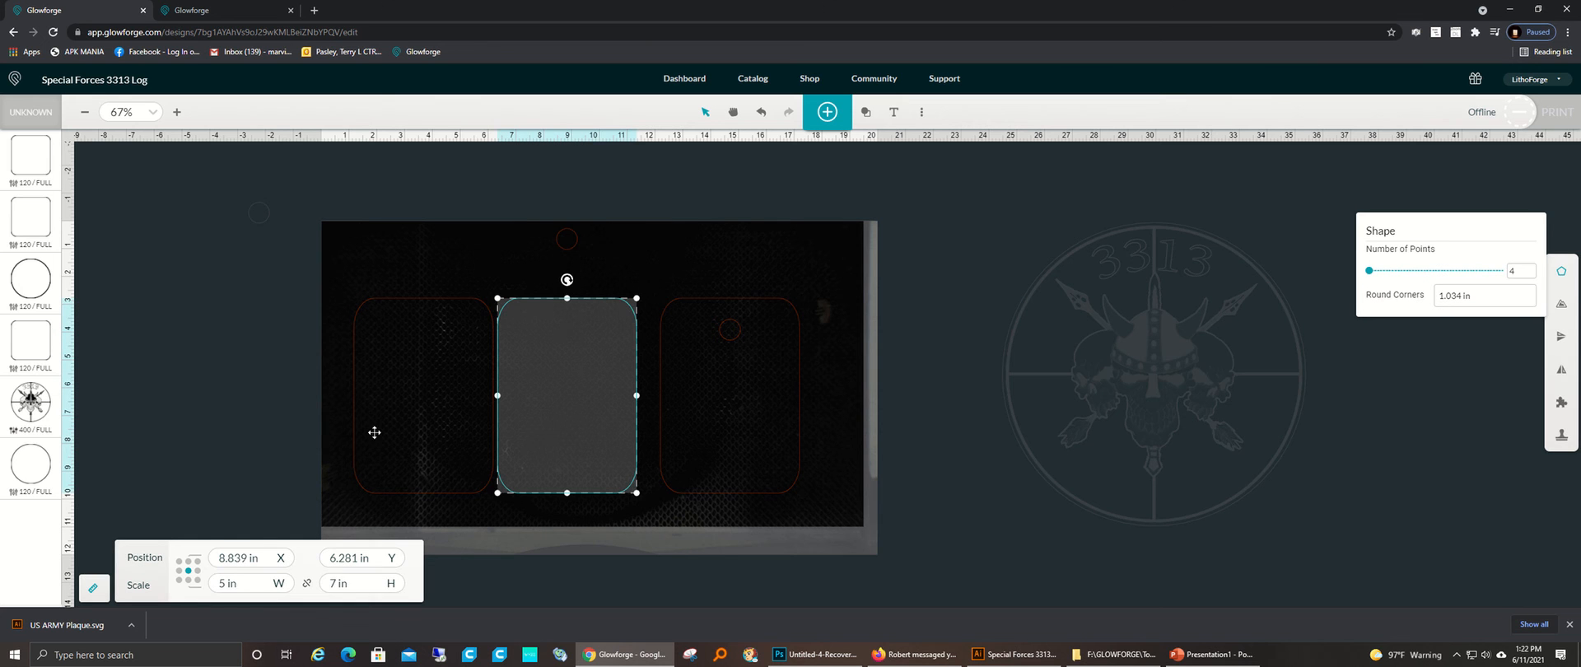
left_click(248, 557)
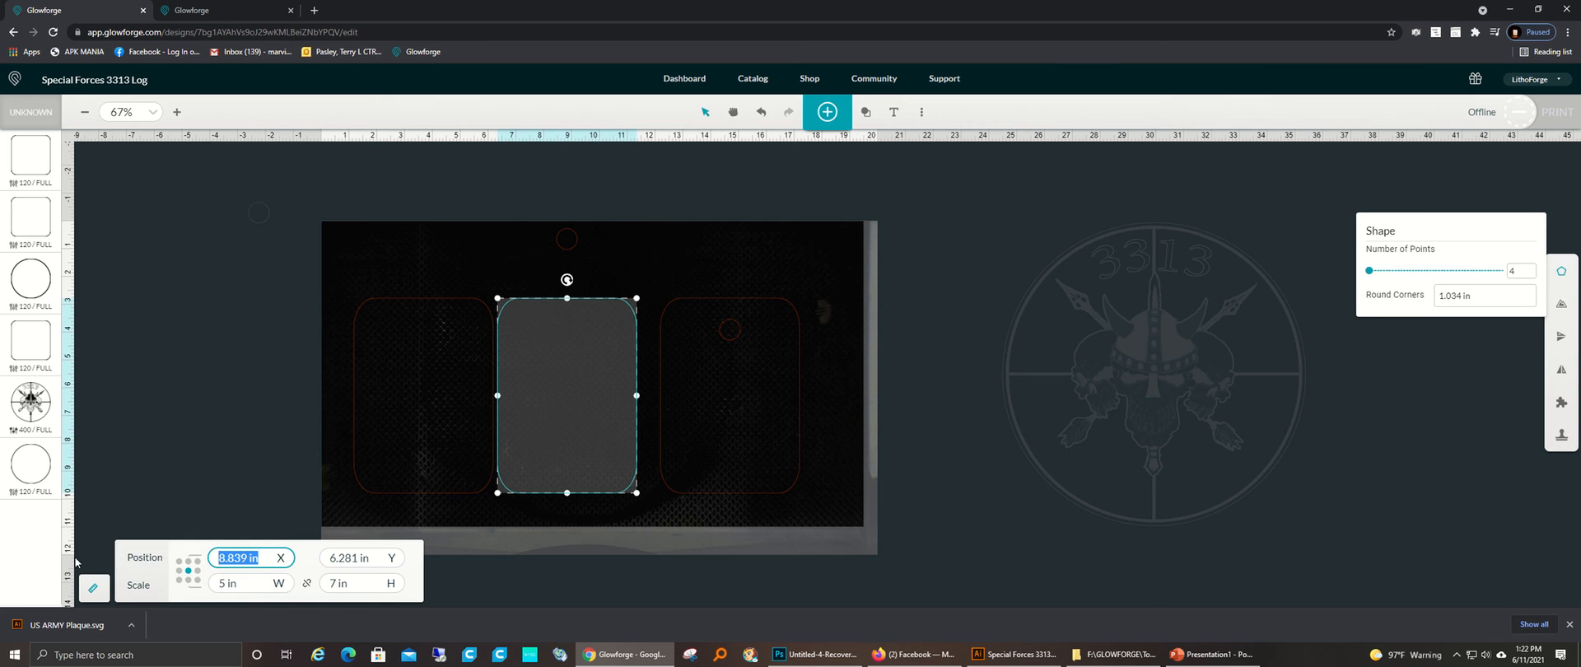
left_click(183, 471)
left_click(566, 238)
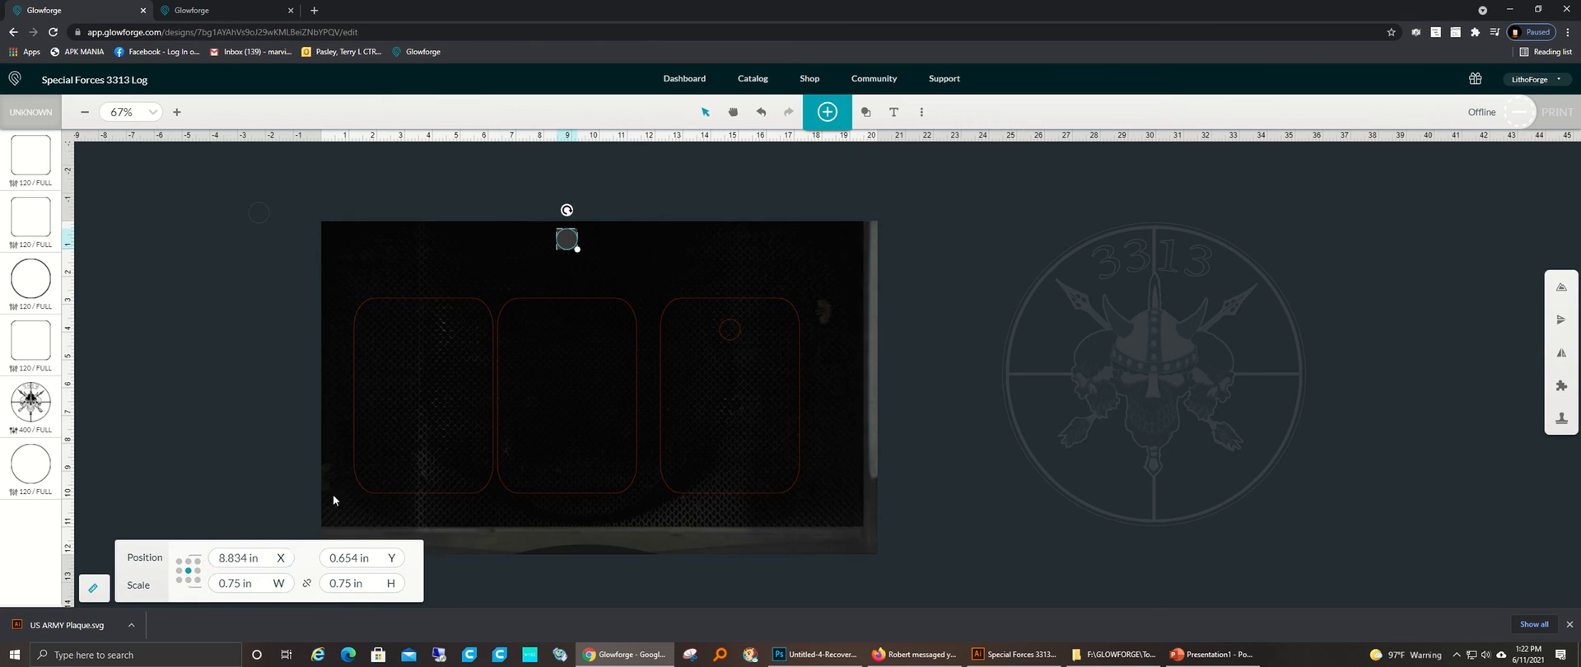
left_click(267, 550)
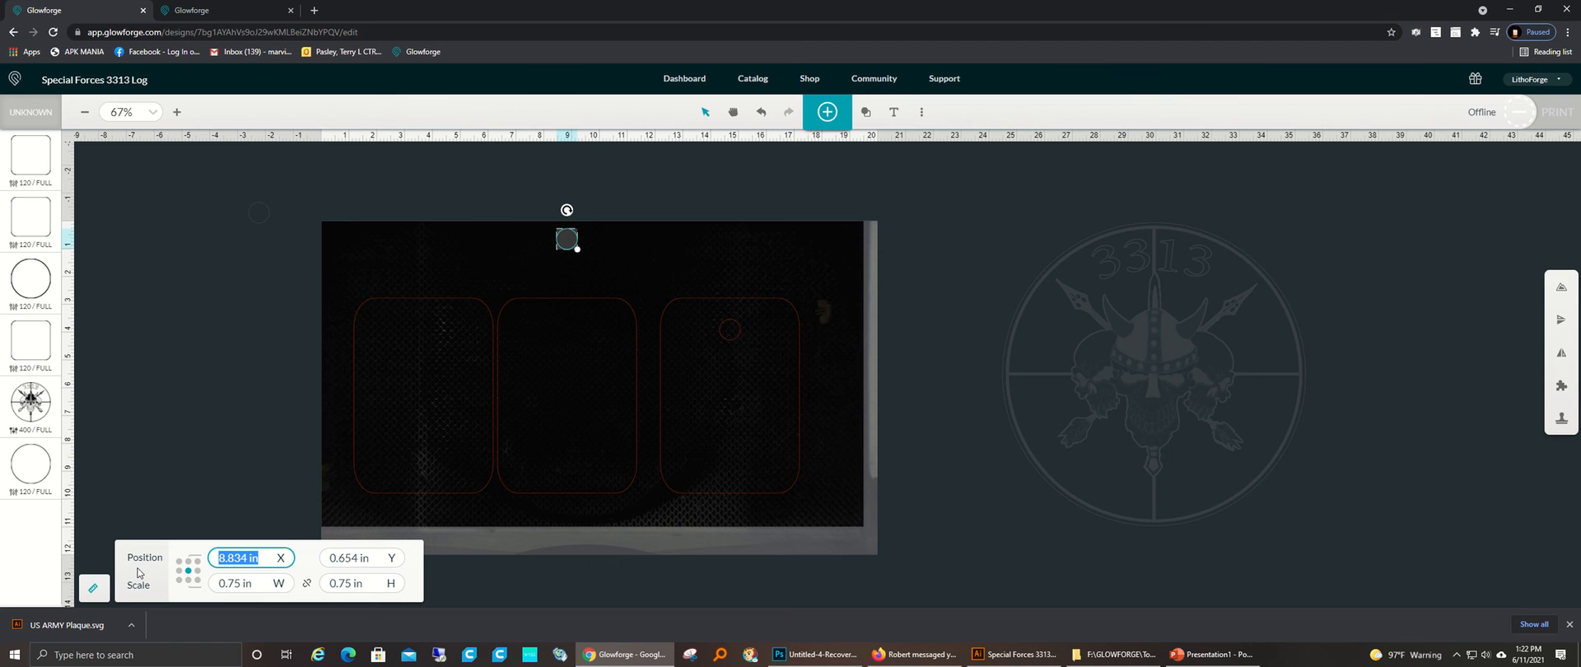
left_click(210, 463)
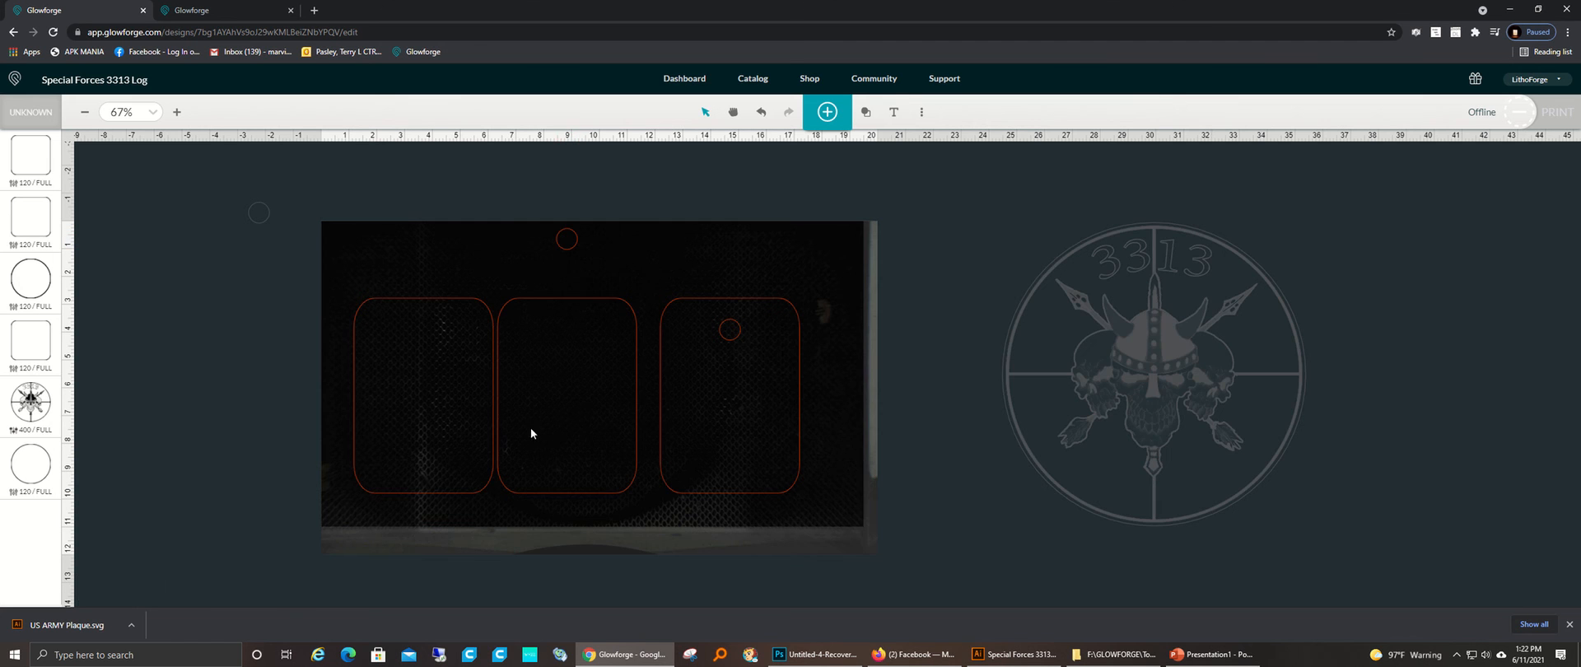
Step: Set the X position of the circle above the middle rectangle to 8.861 in
left_click(530, 427)
left_click(256, 567)
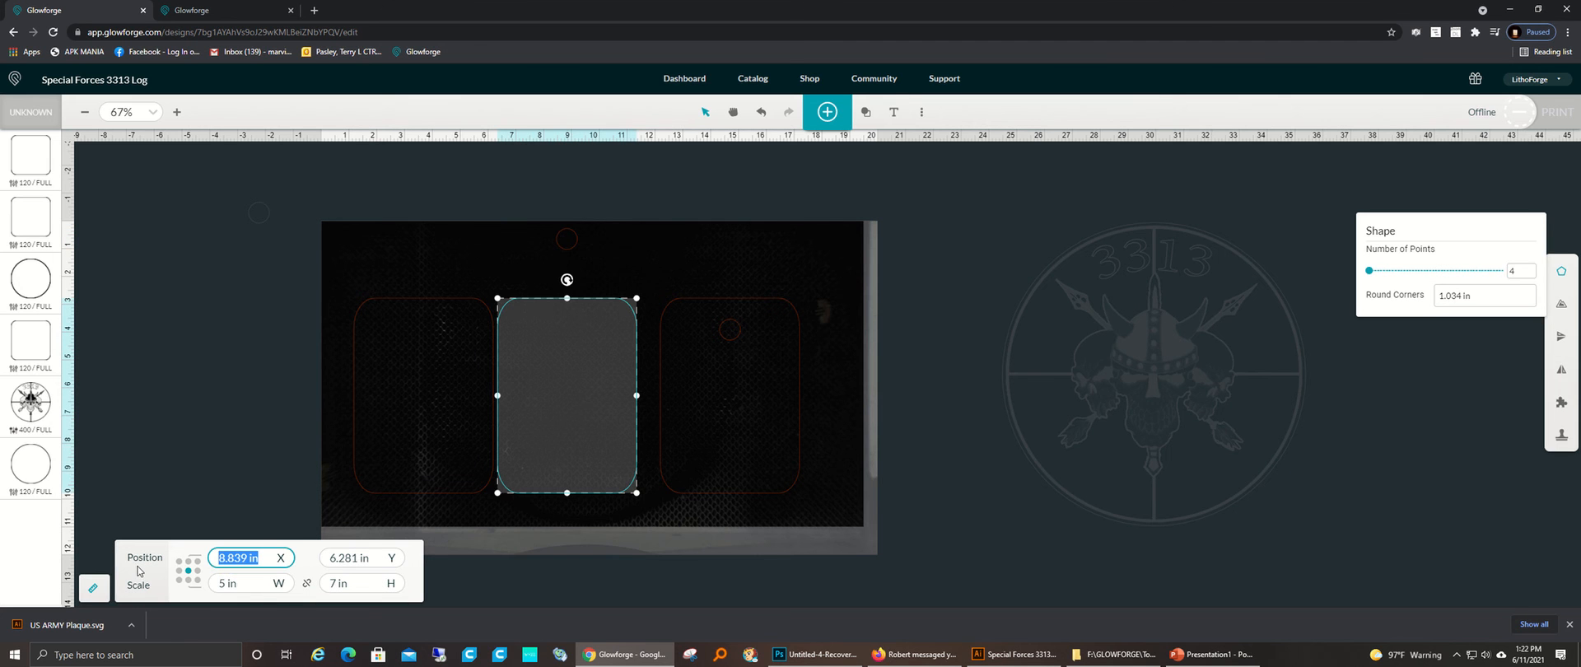
left_click(249, 402)
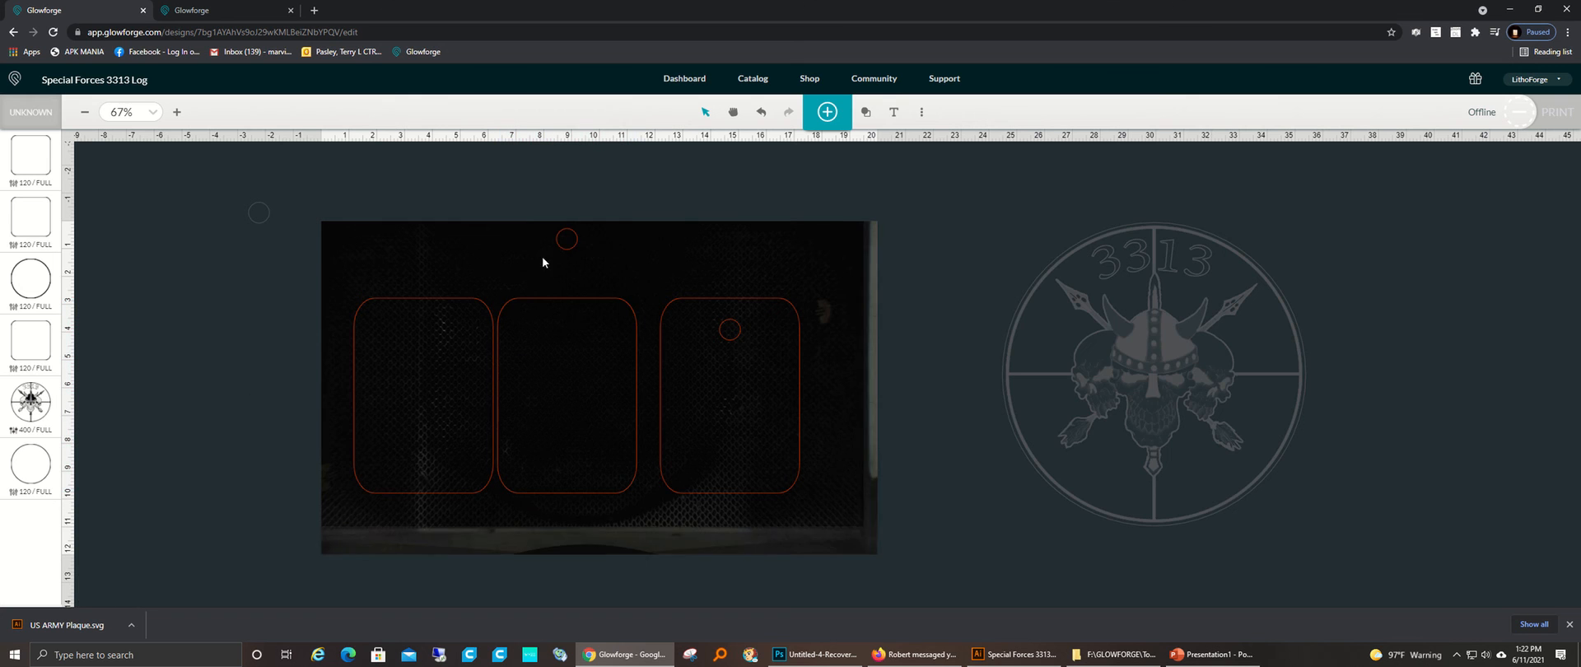
left_click(555, 245)
left_click(247, 558)
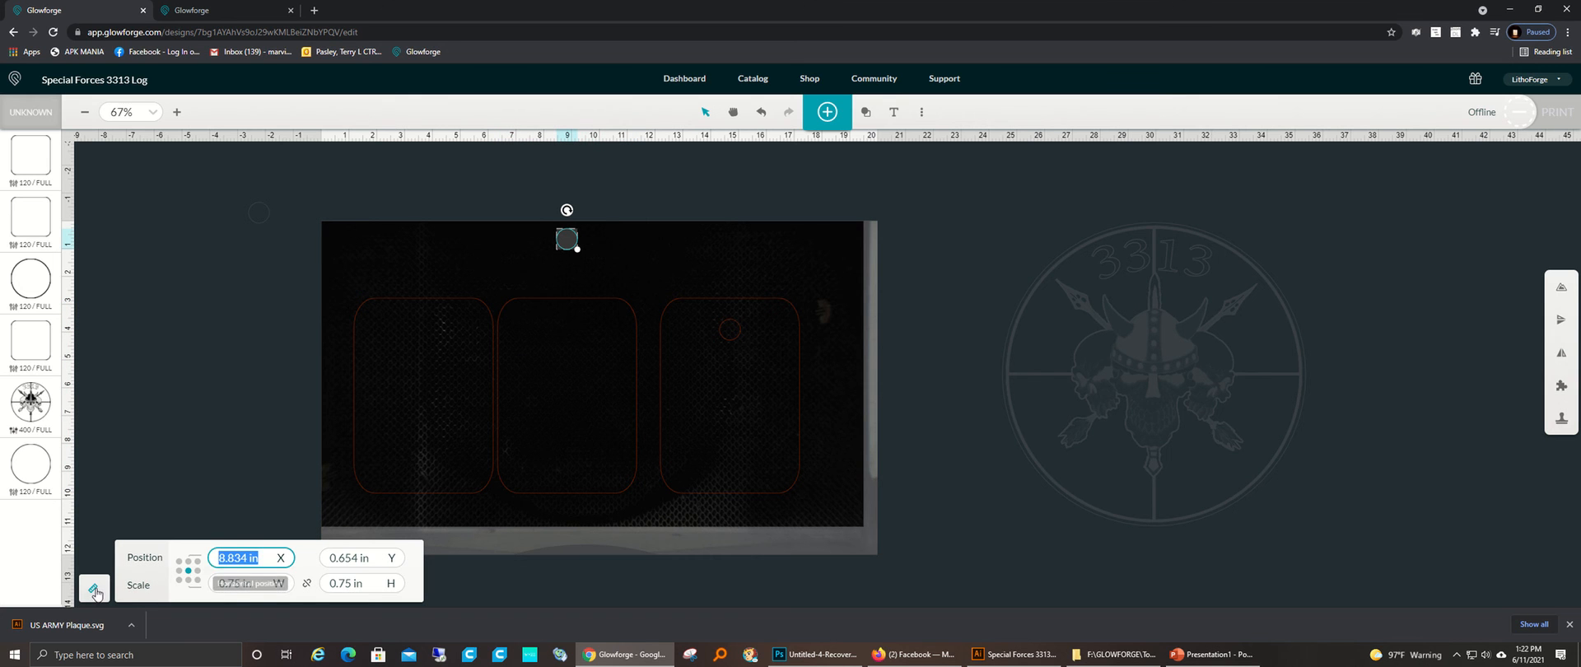
type("8.861")
key("Return")
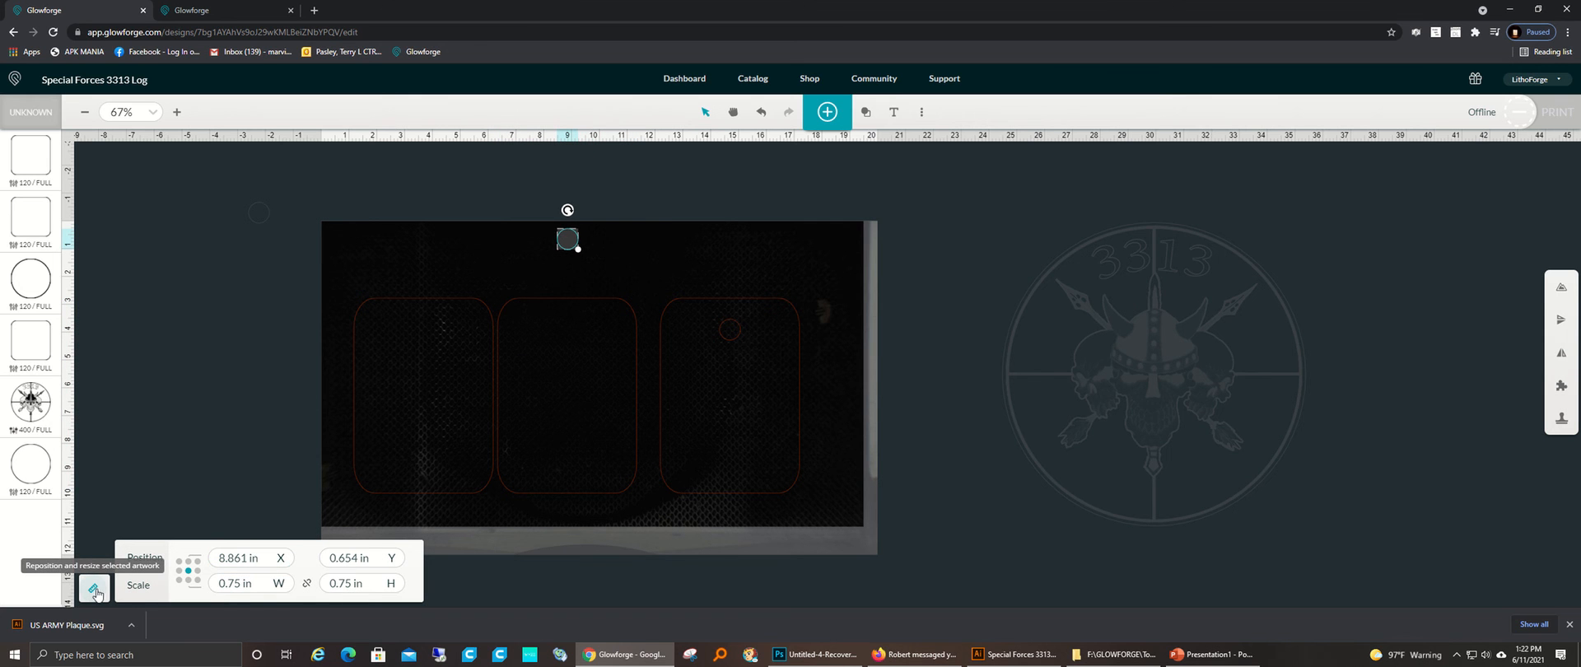
left_click(299, 473)
Step: Copy the middle rectangle's X position and apply it to the circle above it, setting the circle to 8.839 in
left_click(512, 484)
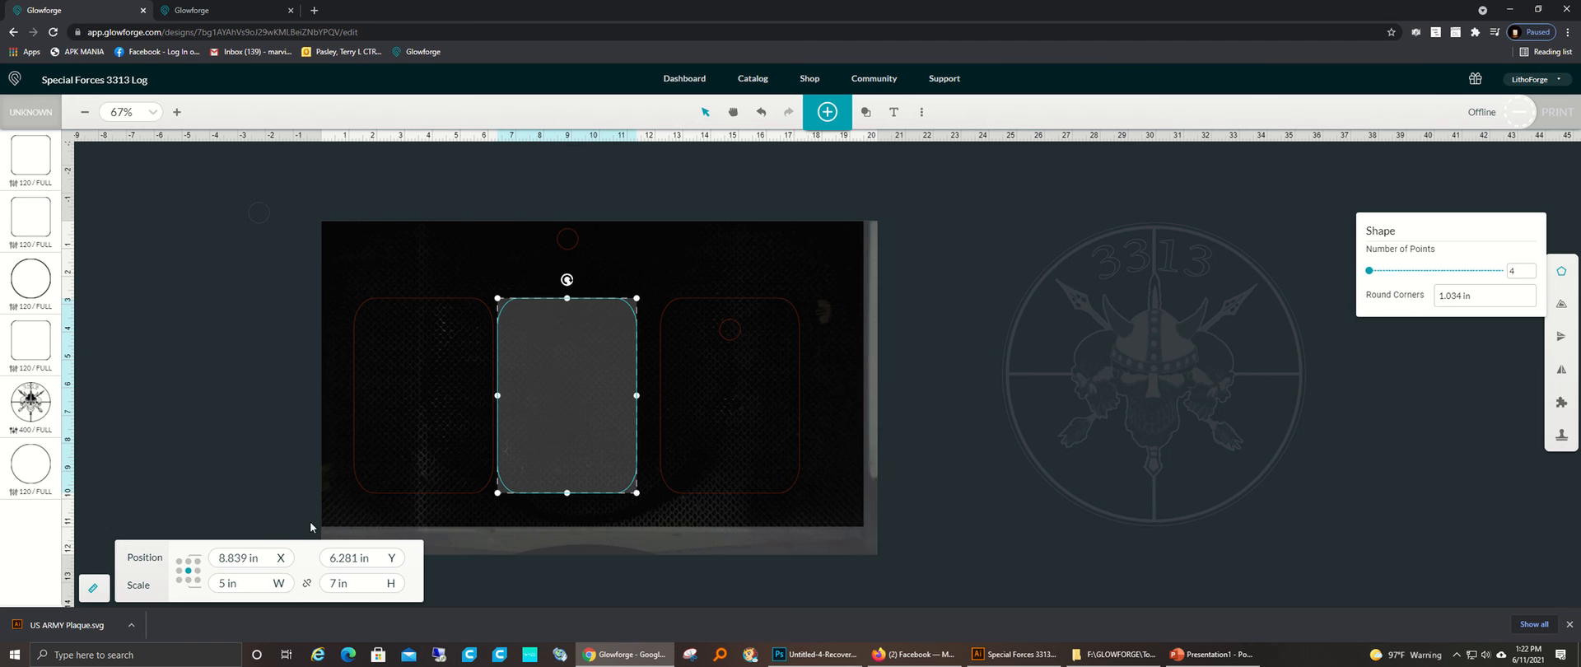
left_click(239, 557)
key("ctrl+c")
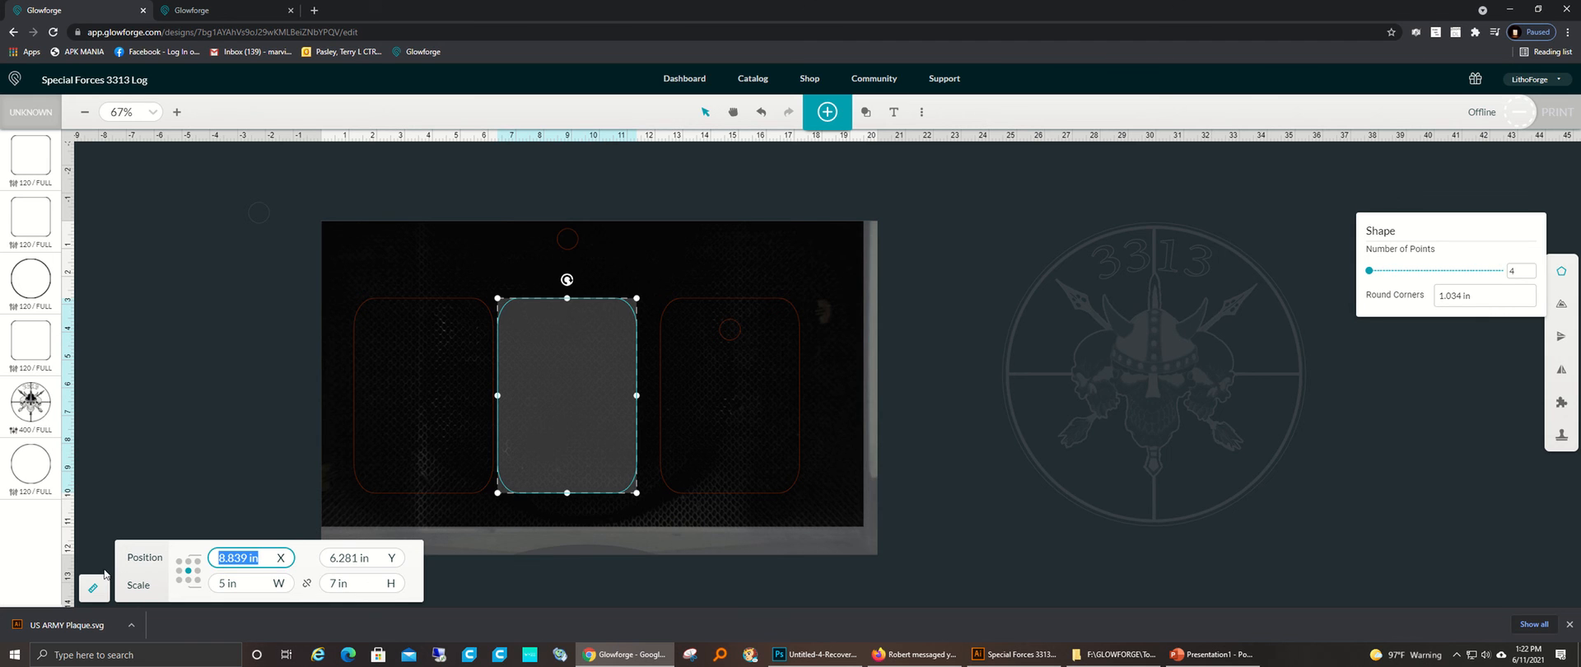
left_click(156, 415)
left_click(575, 244)
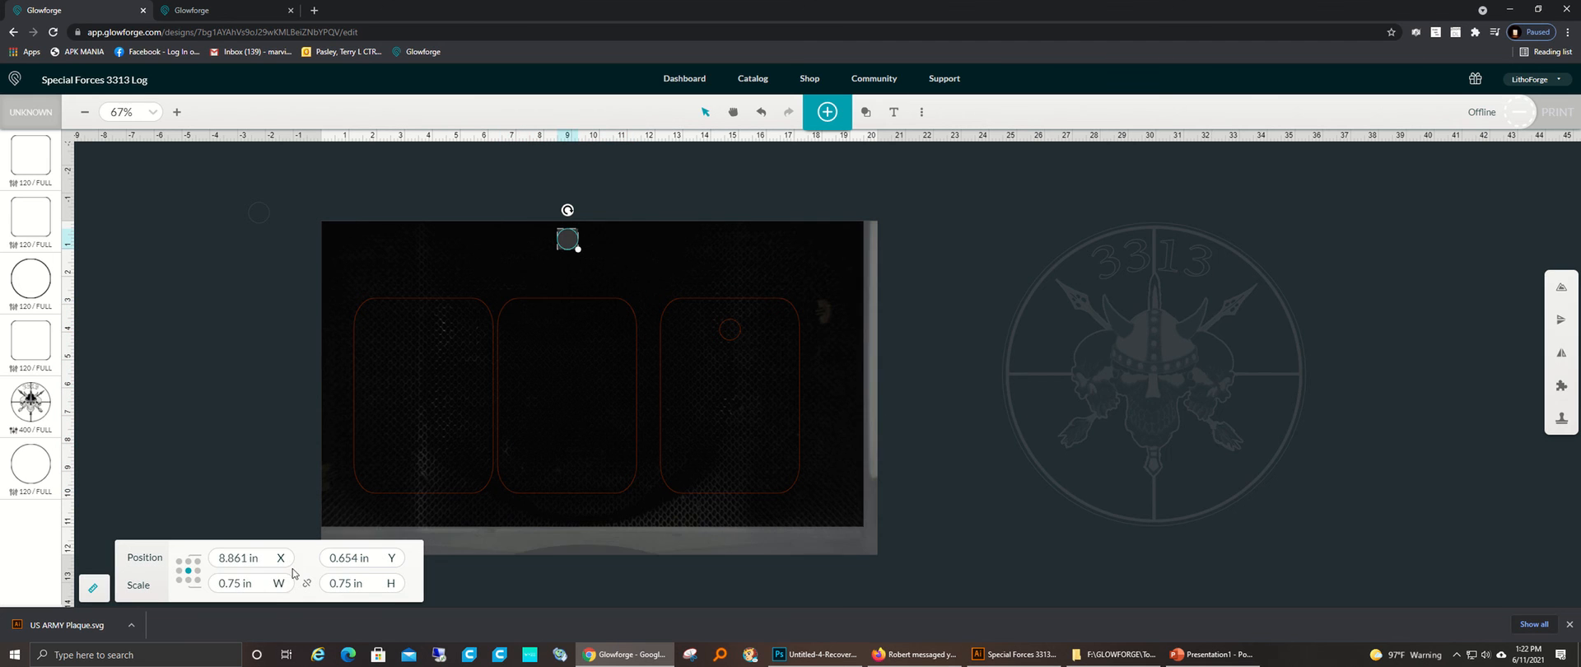
left_click(239, 558)
key("ctrl+v")
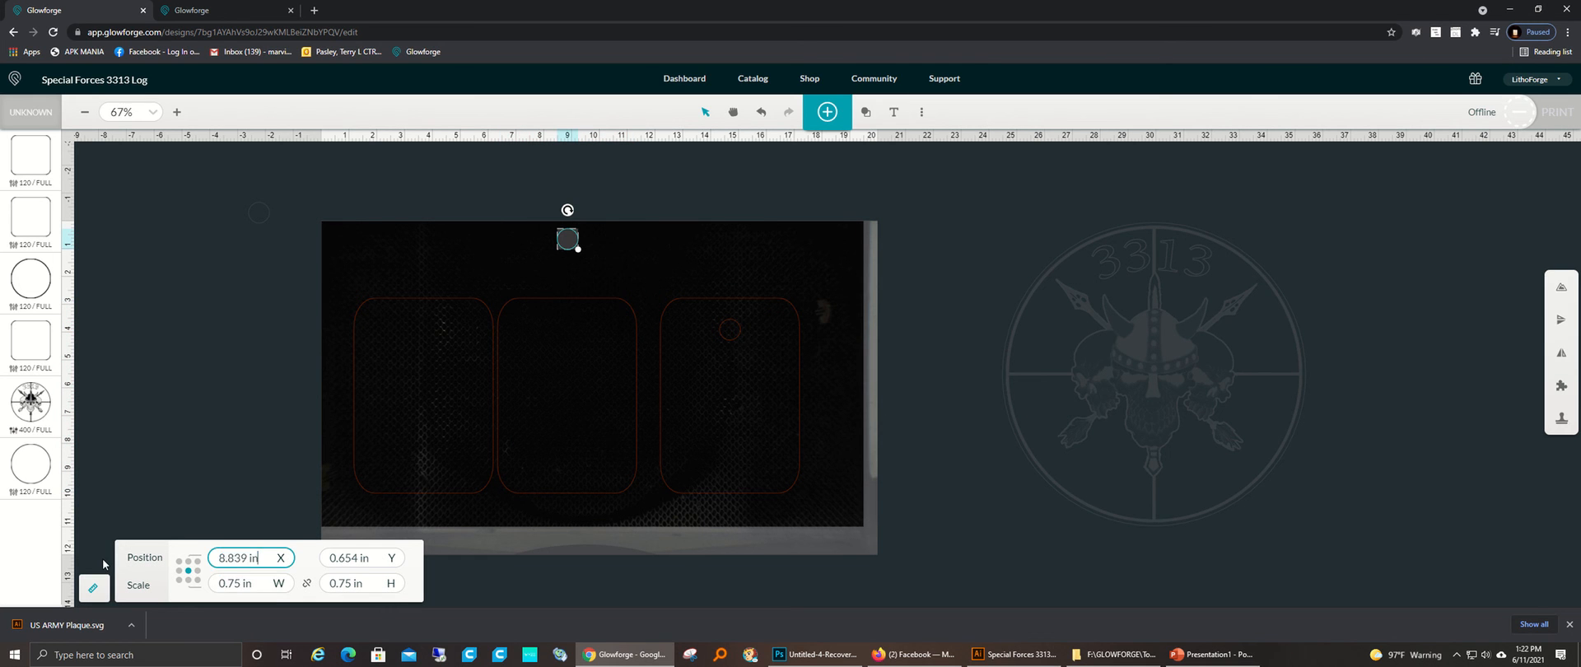
key("Return")
left_click(266, 410)
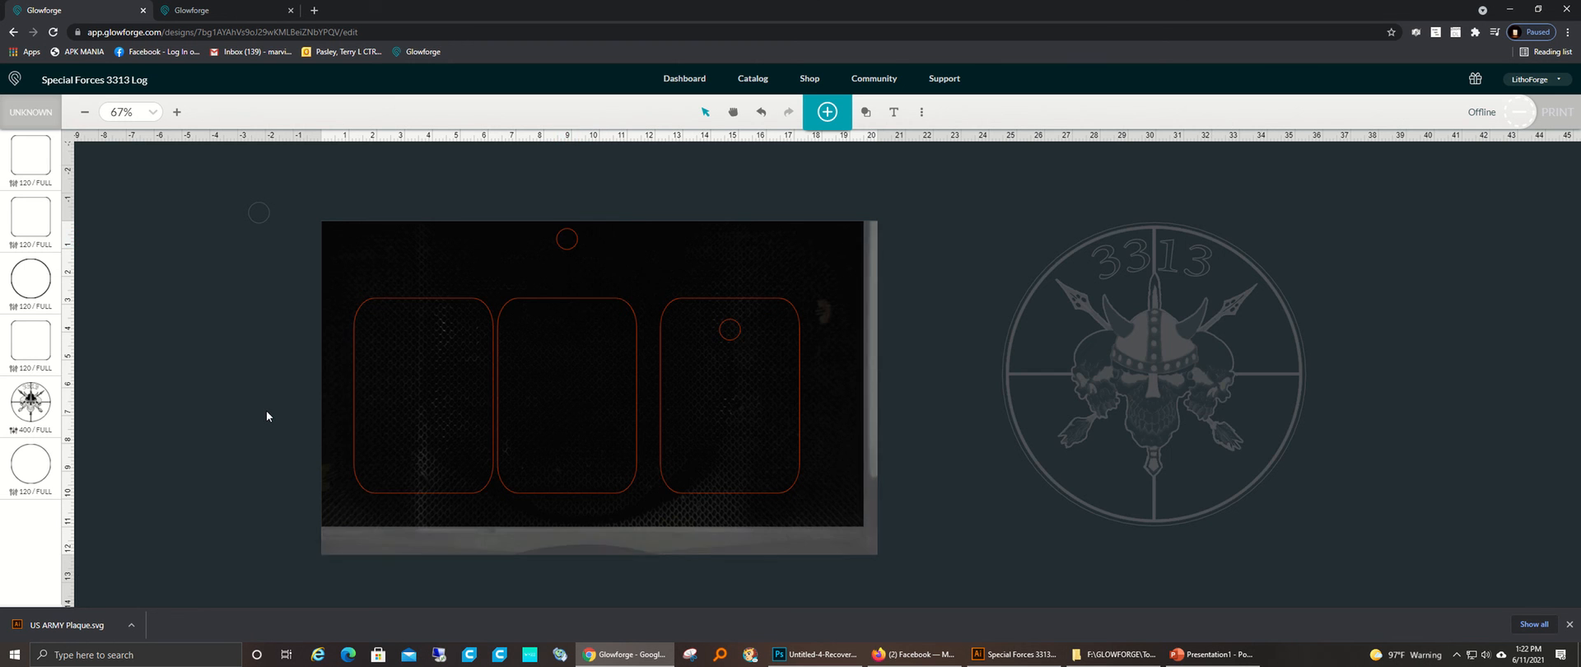
Step: Copy the Y position of the rightmost rectangle's circle to the circle above the middle rectangle, setting it to 3.912 in
left_click(617, 302)
left_click(240, 372)
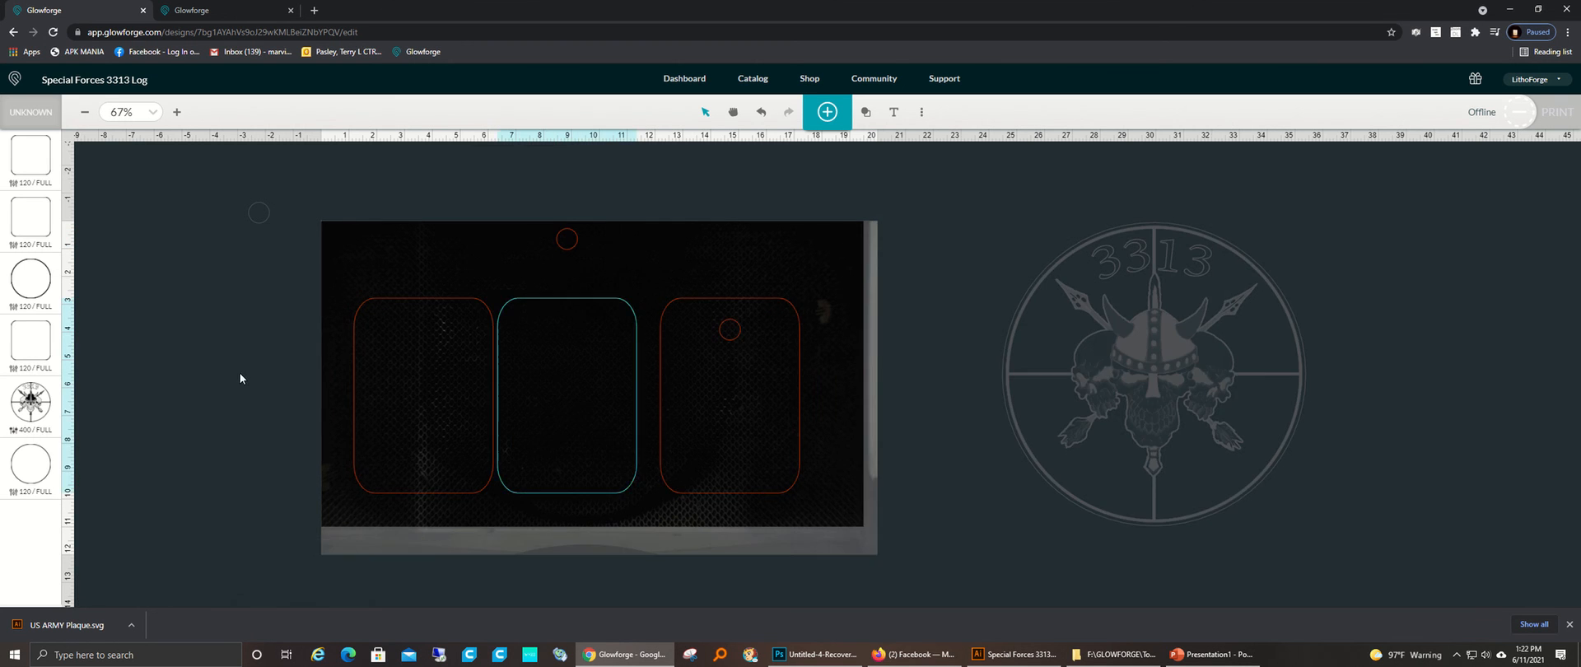
left_click(738, 338)
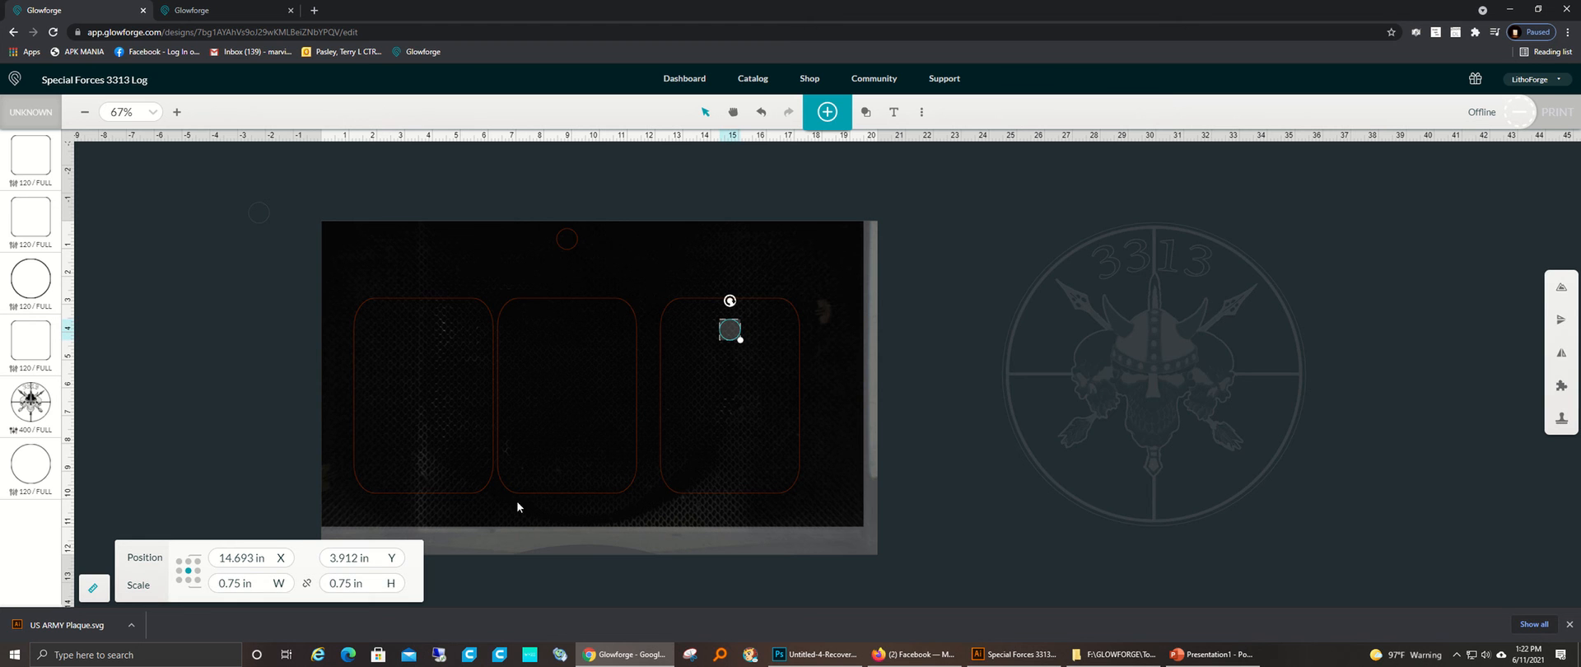
left_click(340, 564)
key("ctrl+c")
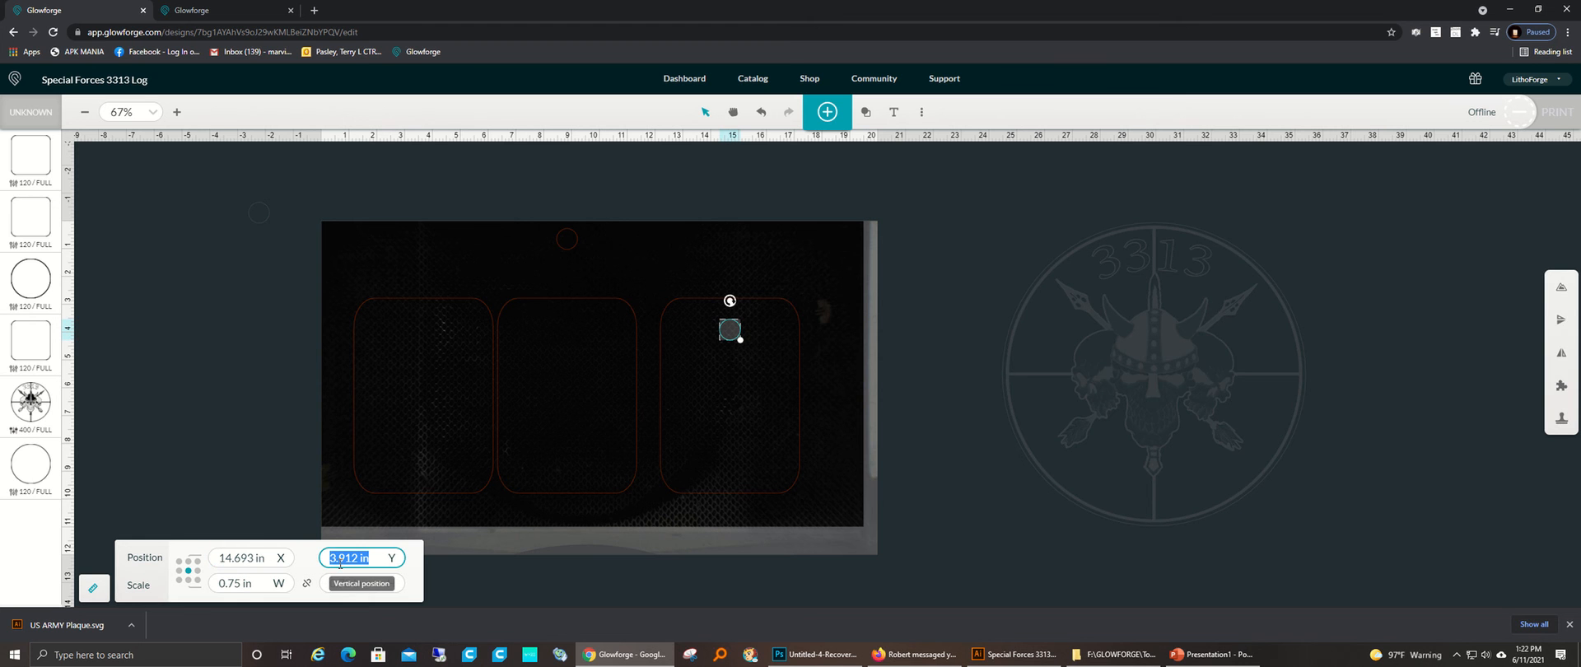
left_click(278, 394)
left_click(566, 239)
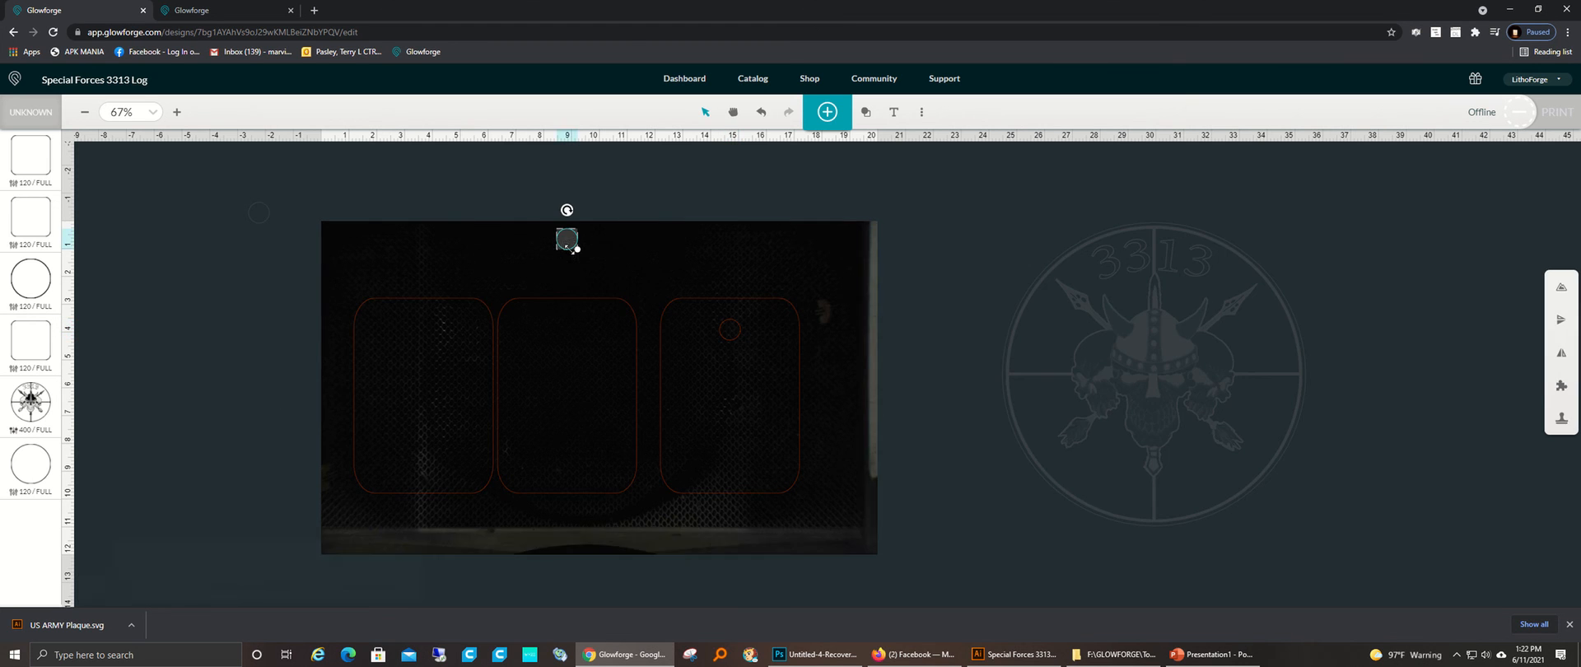
left_click(359, 558)
key("ctrl+v")
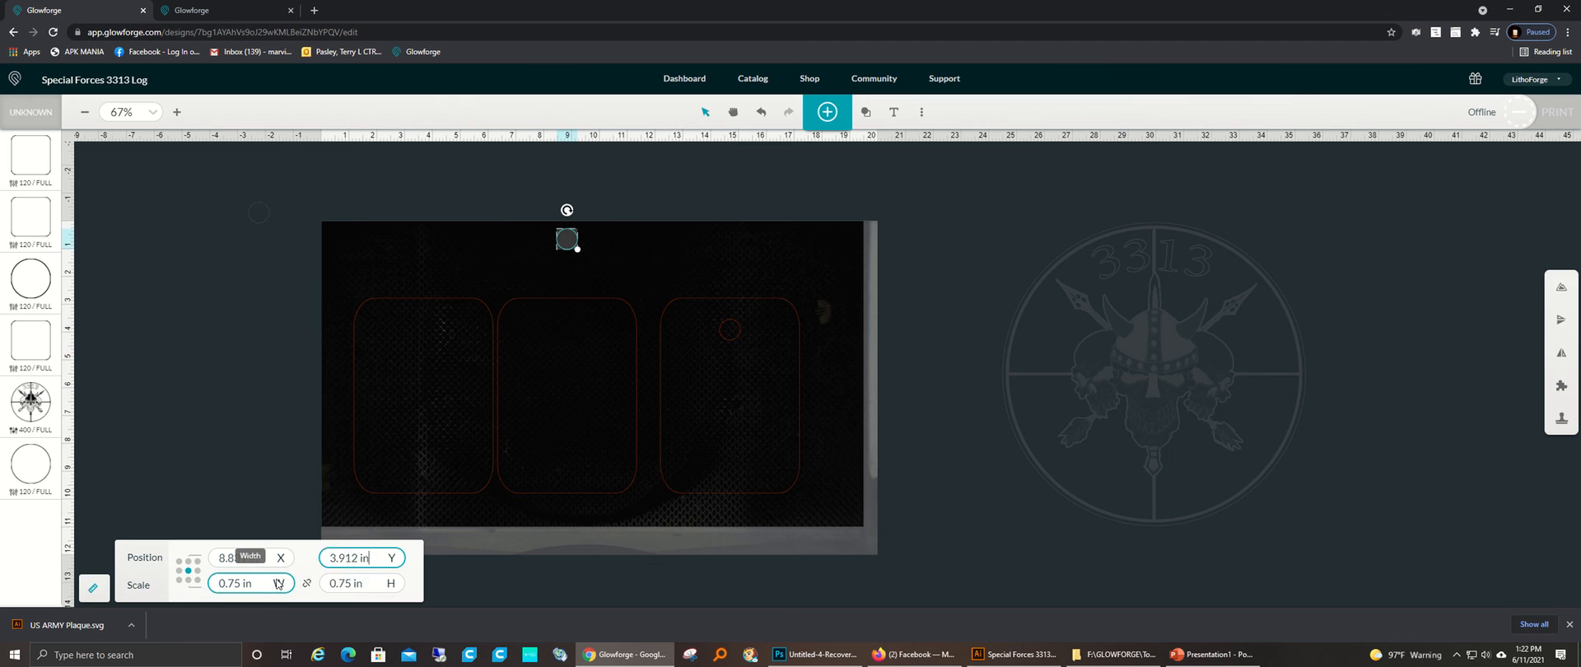
key("Return")
left_click(285, 352)
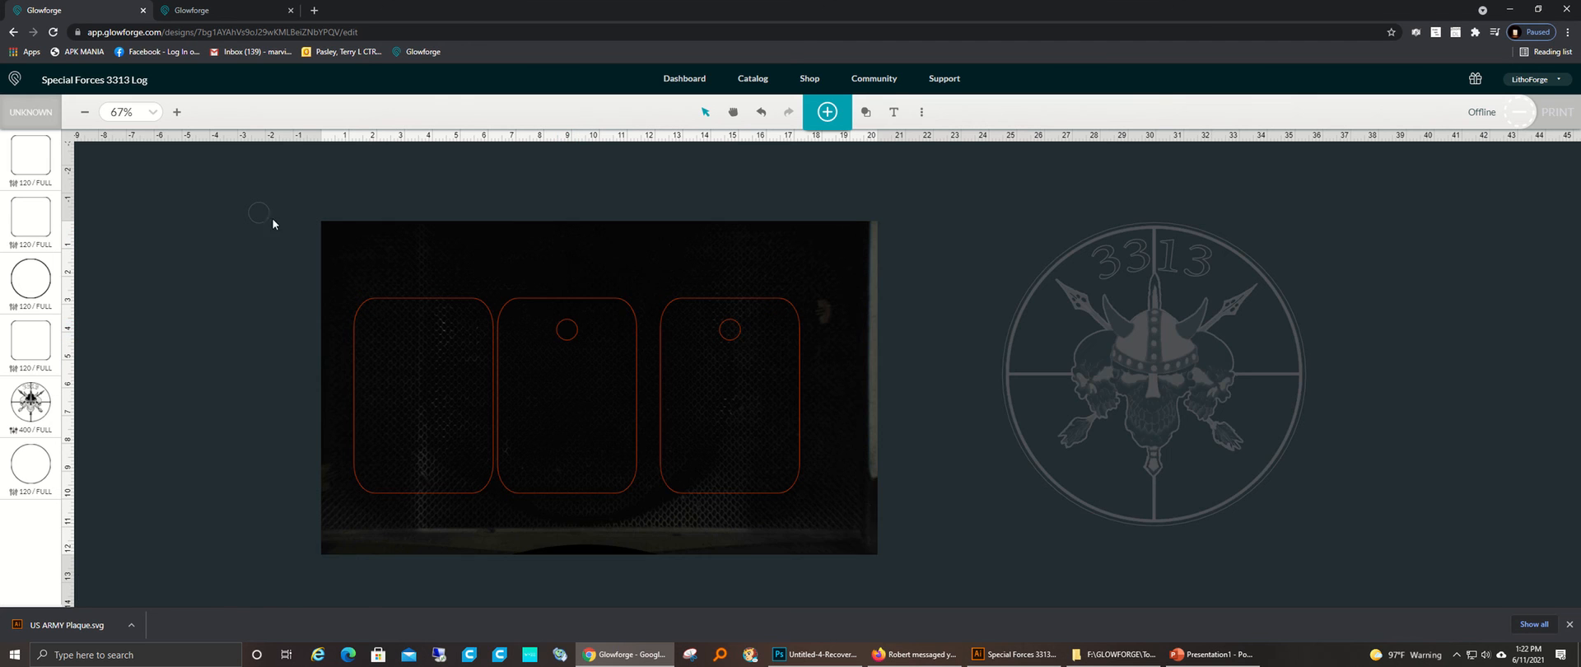
Step: Set the Y position of the off-bed circle to 3.912 in to line it up with the other two circles
left_click(260, 214)
left_click(359, 558)
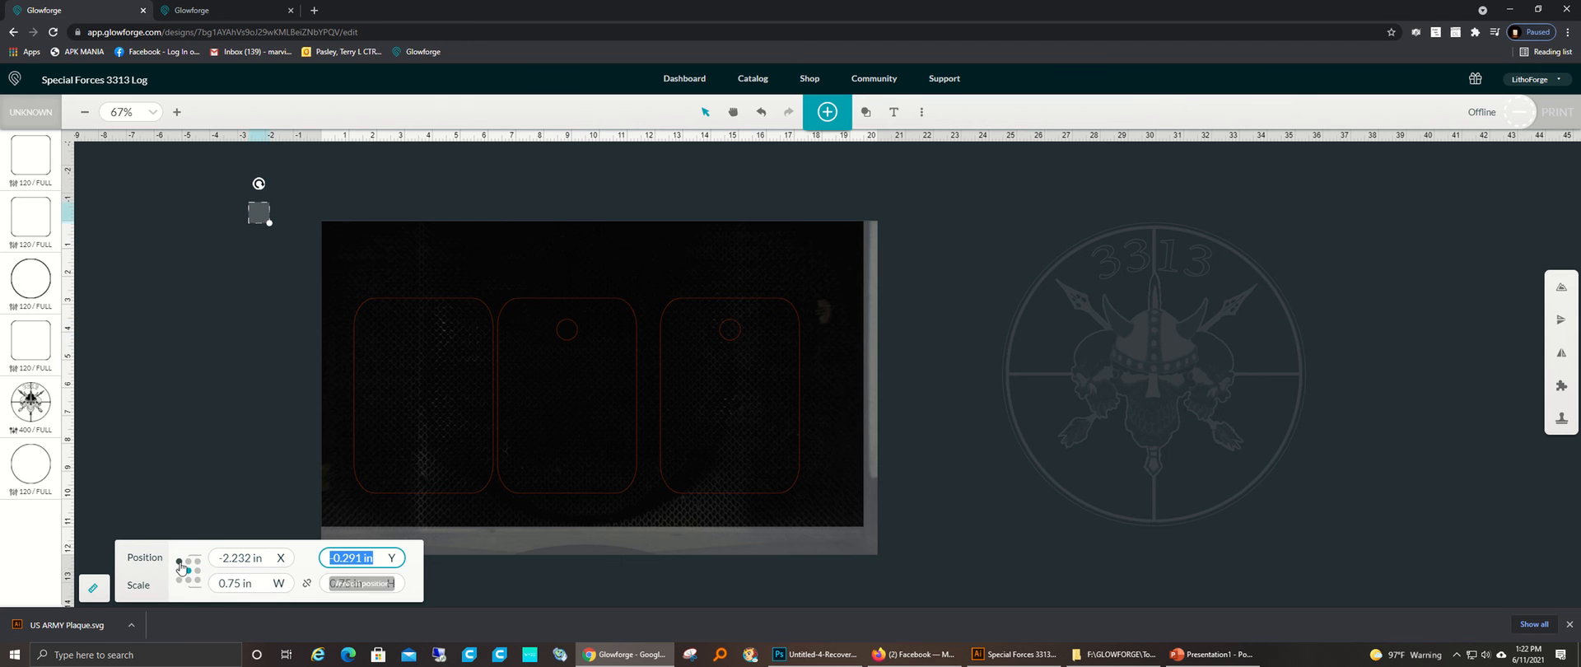
key("ctrl+v")
key("Return")
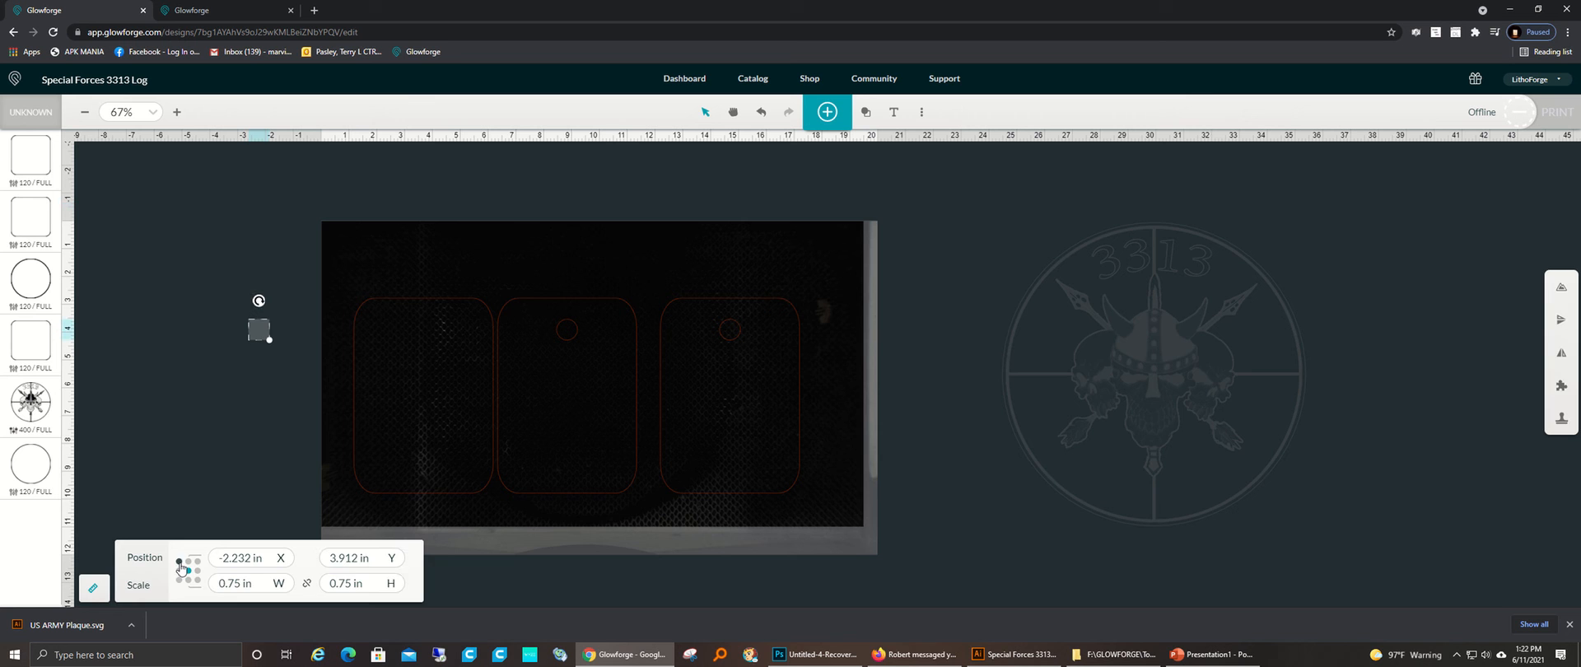
left_click(240, 477)
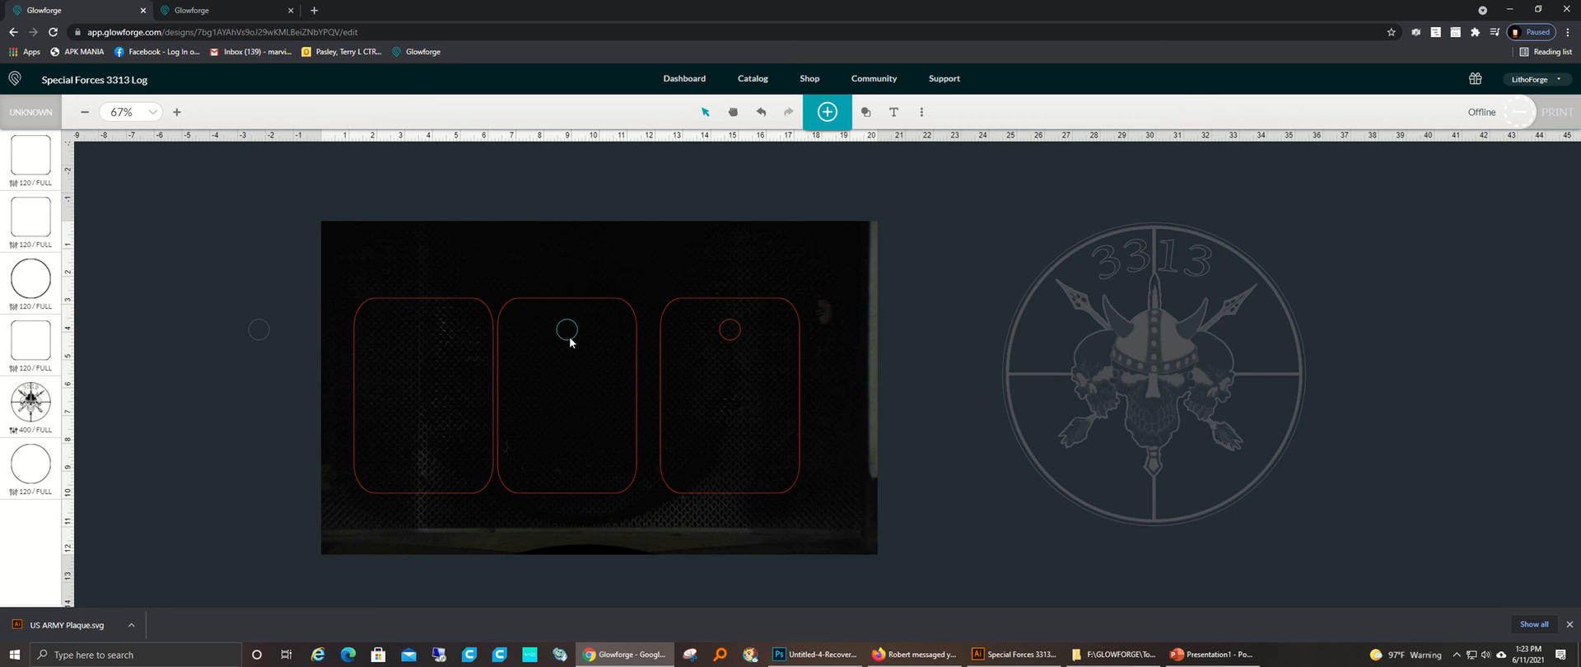
Step: Compare the X position of the middle rectangle with the X position of the circle inside it
left_click(634, 357)
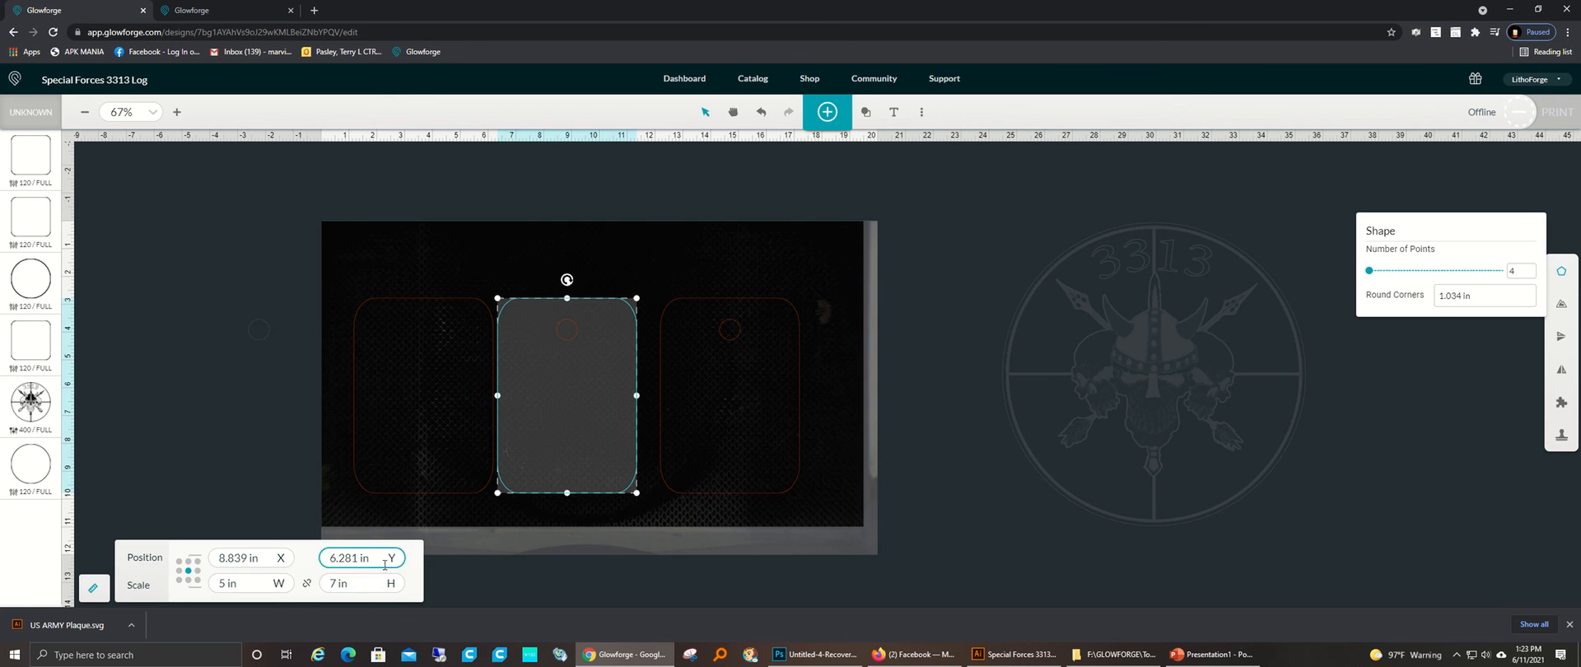
left_click(262, 557)
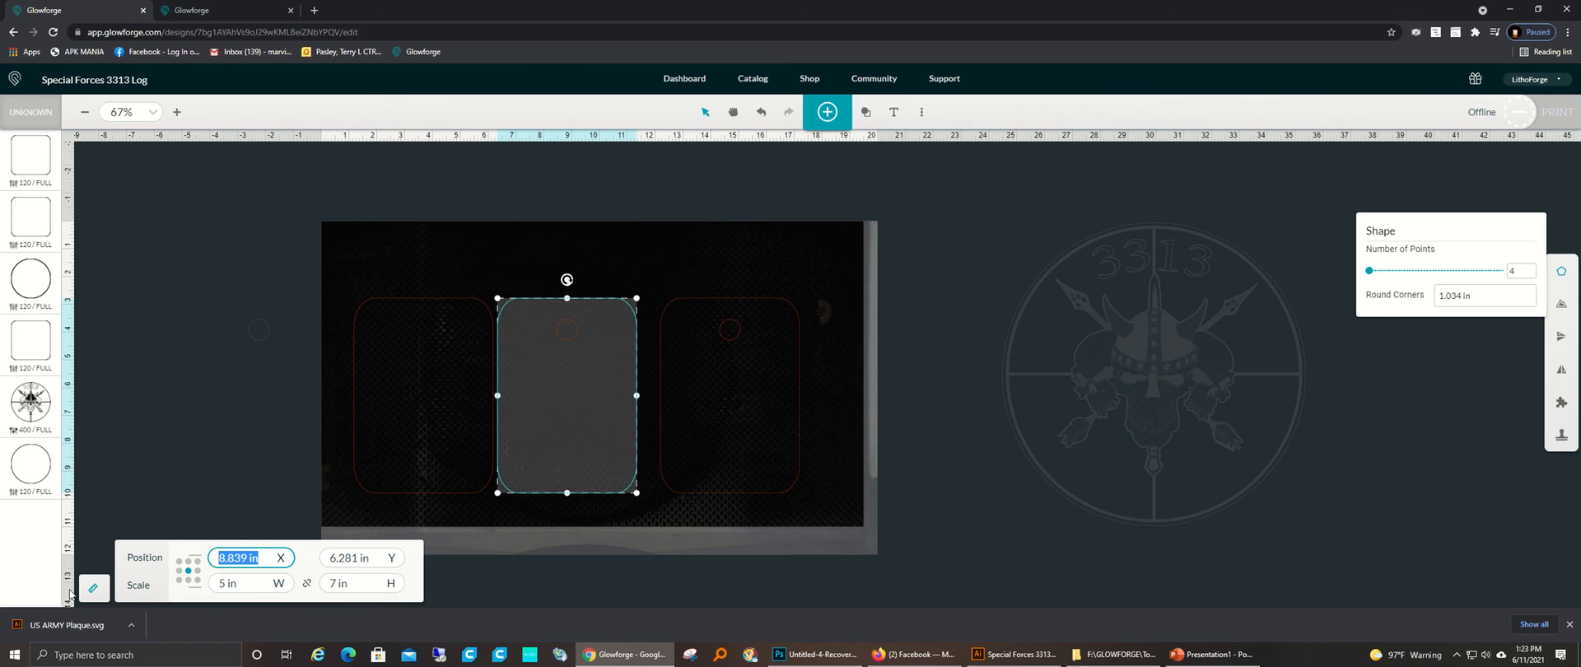
left_click(298, 397)
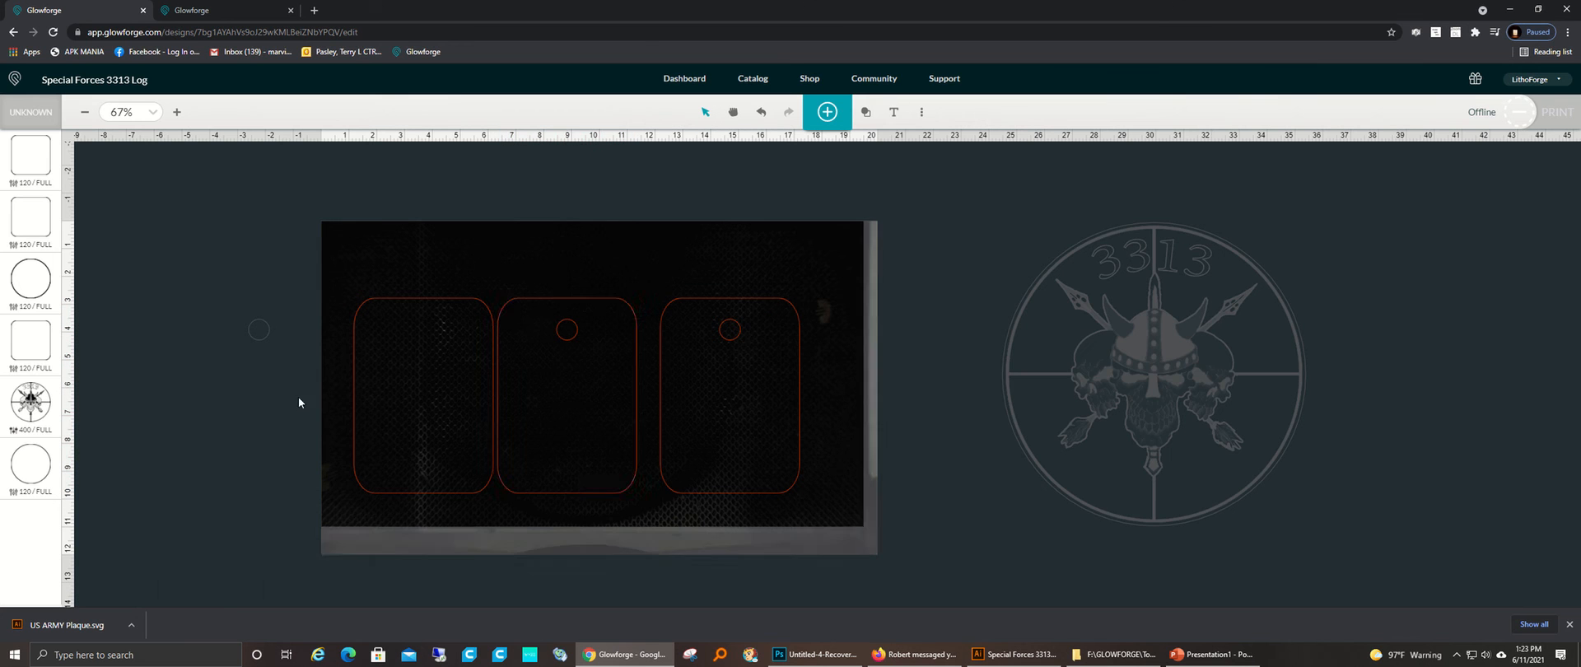
left_click(565, 331)
left_click(300, 336)
left_click(567, 330)
left_click_drag(273, 563, 173, 566)
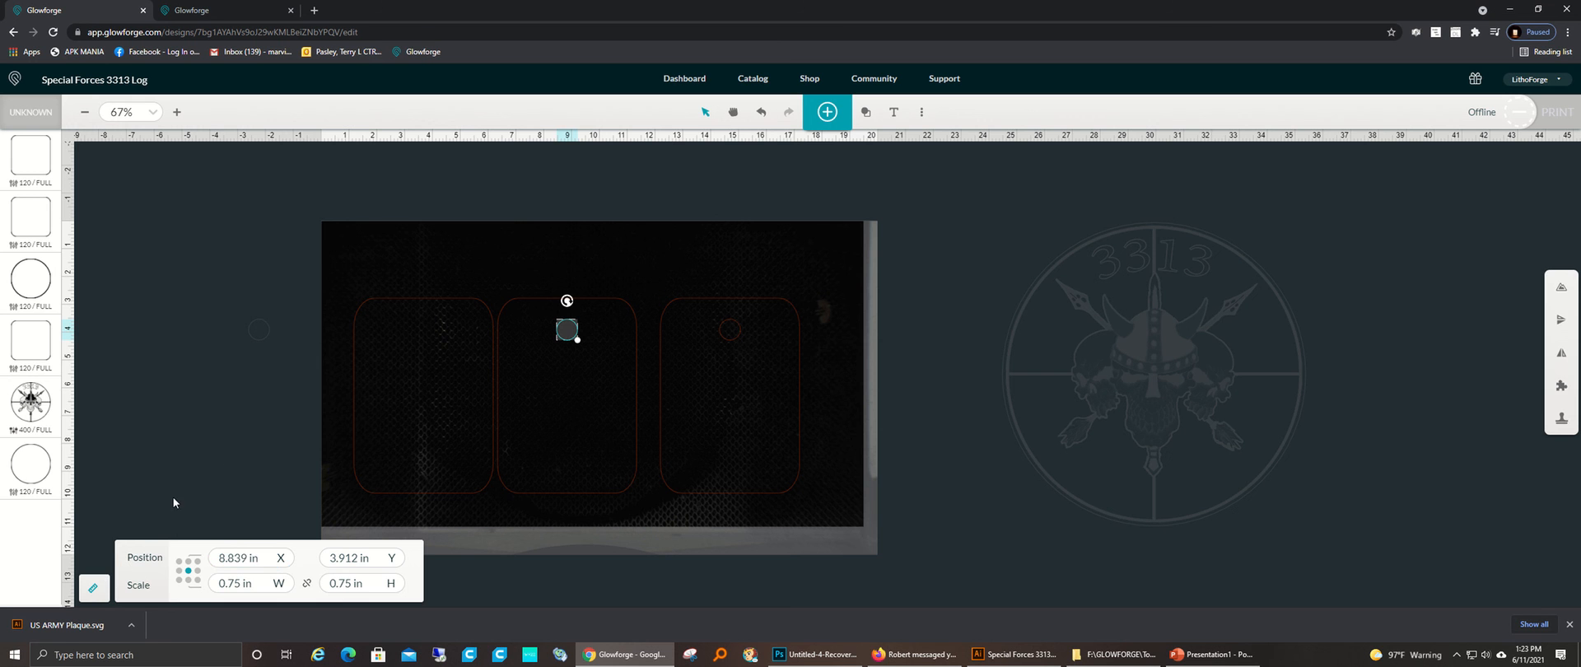
left_click(264, 356)
Step: Copy the leftmost rectangle's X position and apply it to the off-bed circle, setting the circle to 3.681 in
left_click(394, 378)
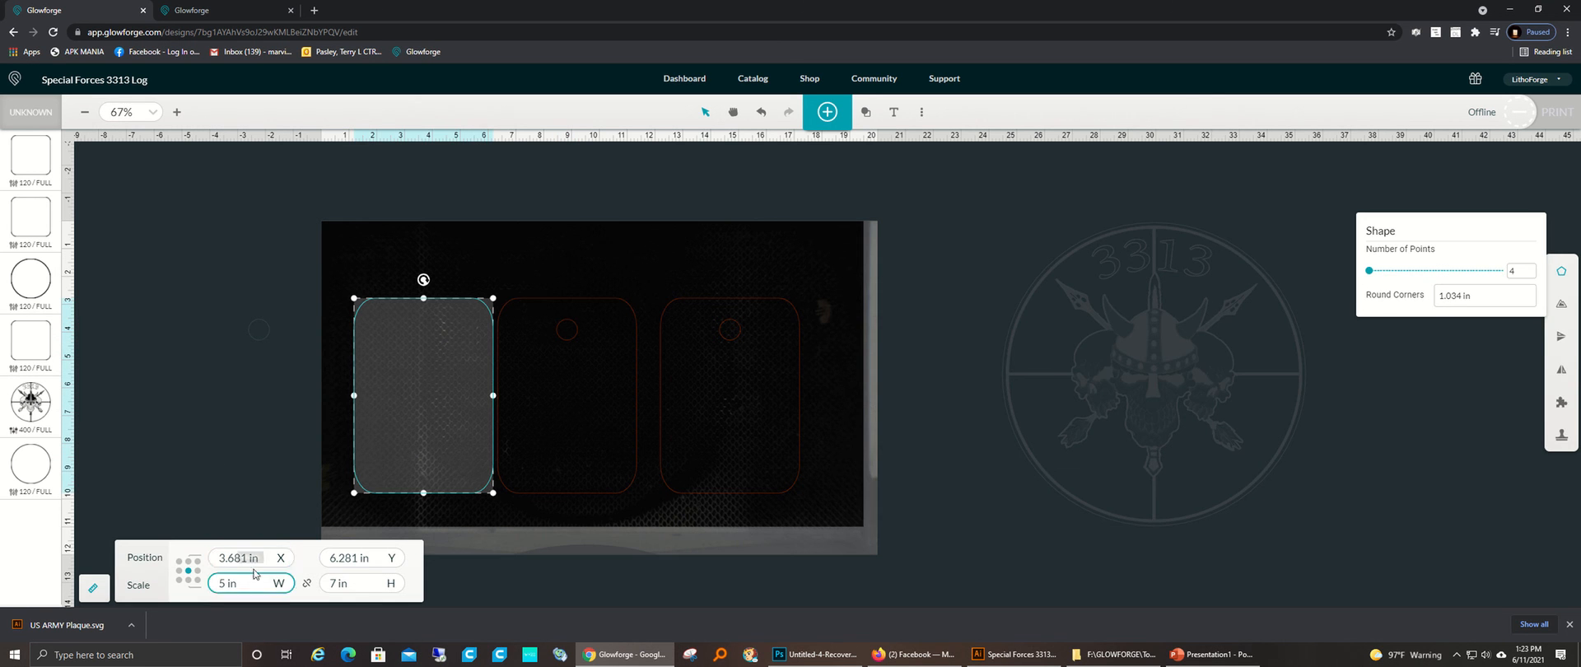
left_click_drag(255, 560, 175, 563)
key("ctrl+c")
left_click(231, 431)
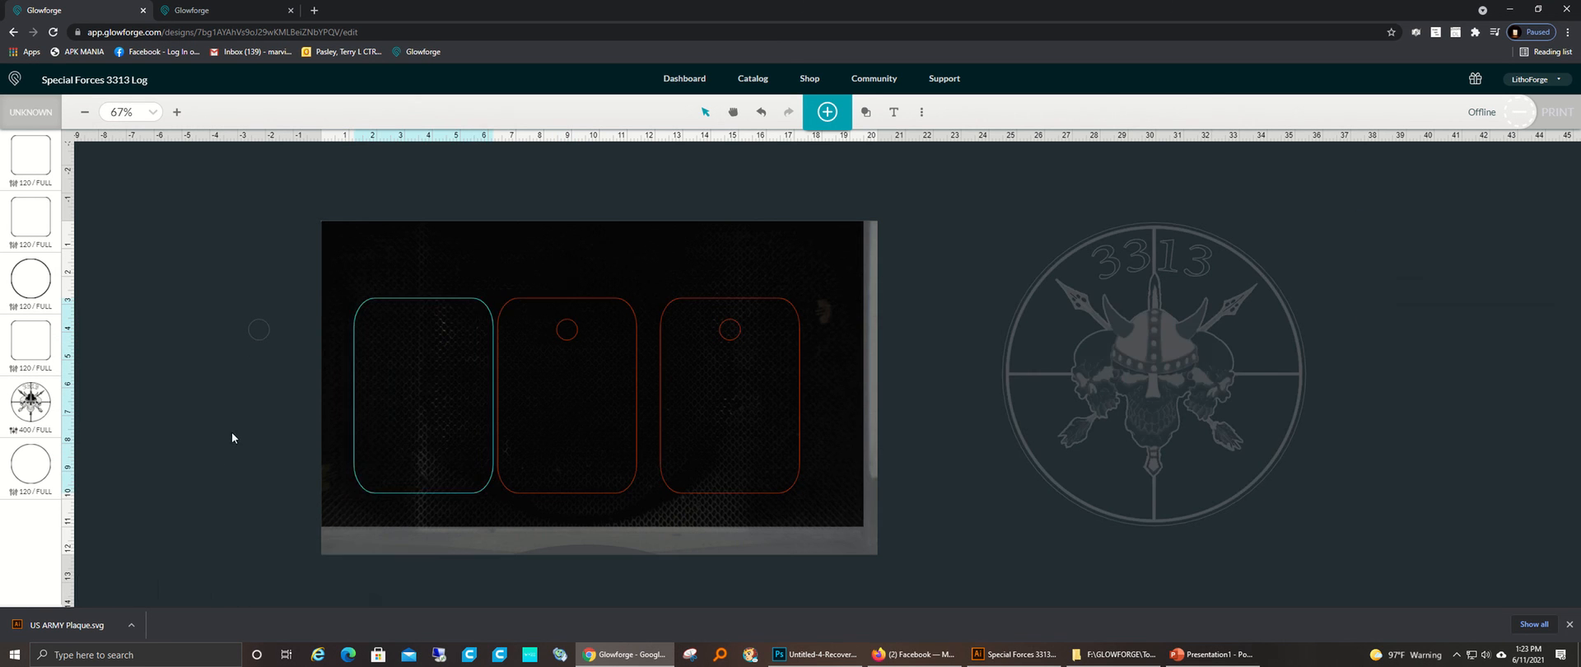
left_click(249, 335)
left_click(263, 567)
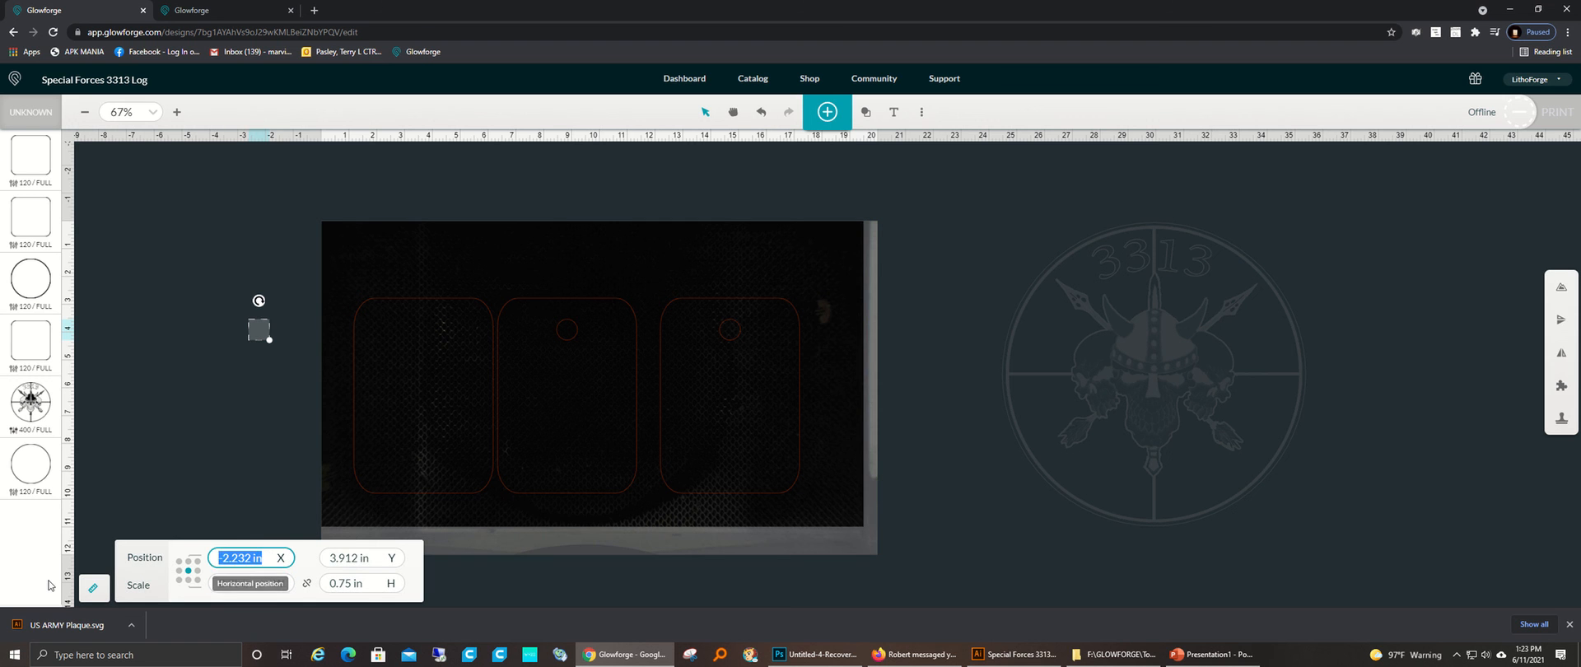
key("ctrl+v")
key("Return")
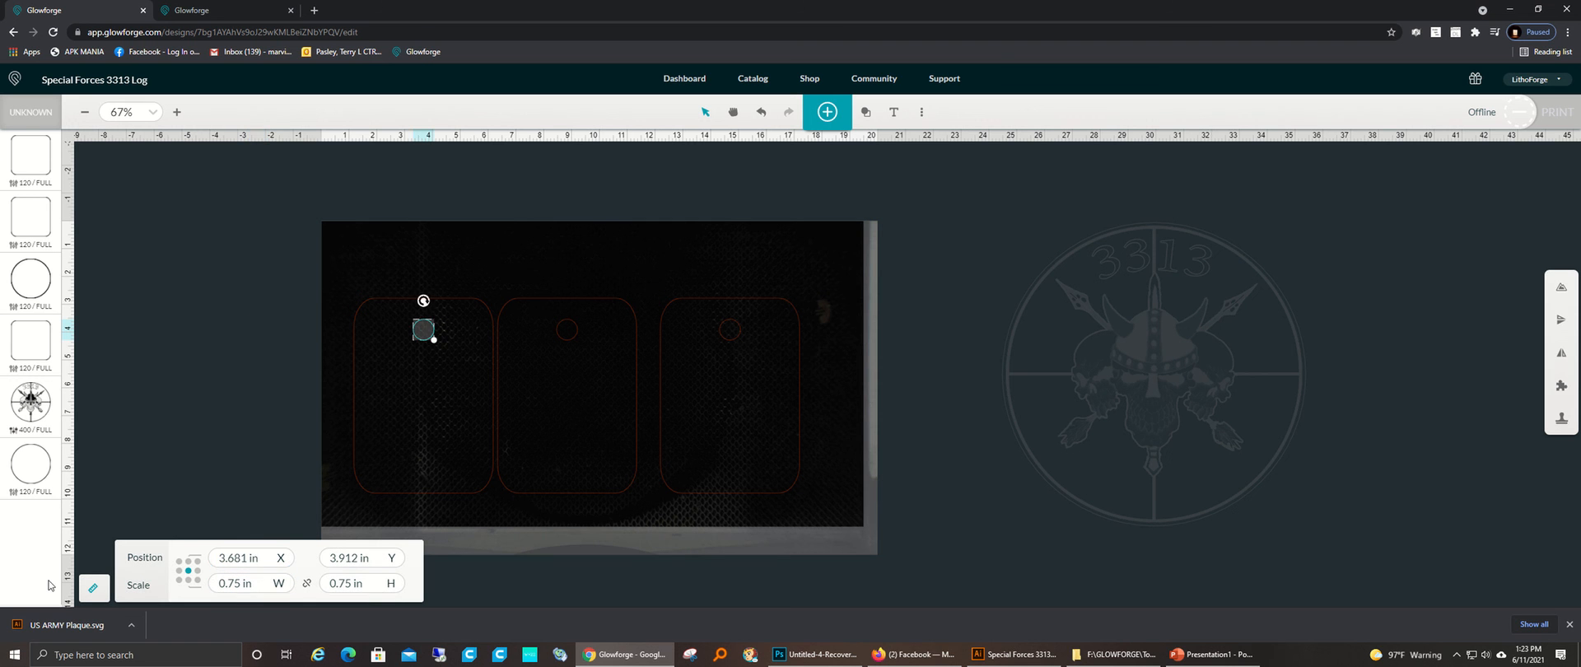
left_click(155, 460)
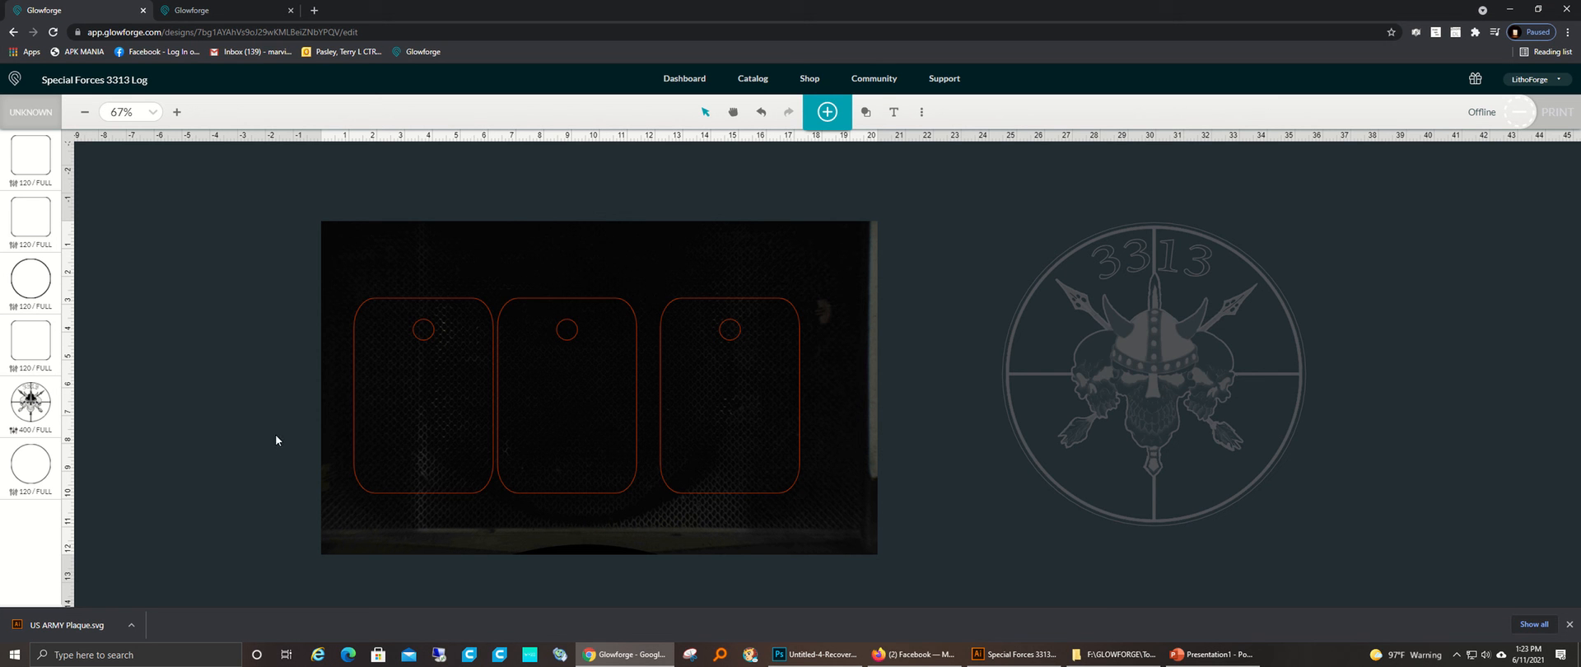
Step: Copy the leftmost rectangle's Y position and apply it to its circle, setting the circle to 6.281 in at the rectangle's center
left_click(428, 347)
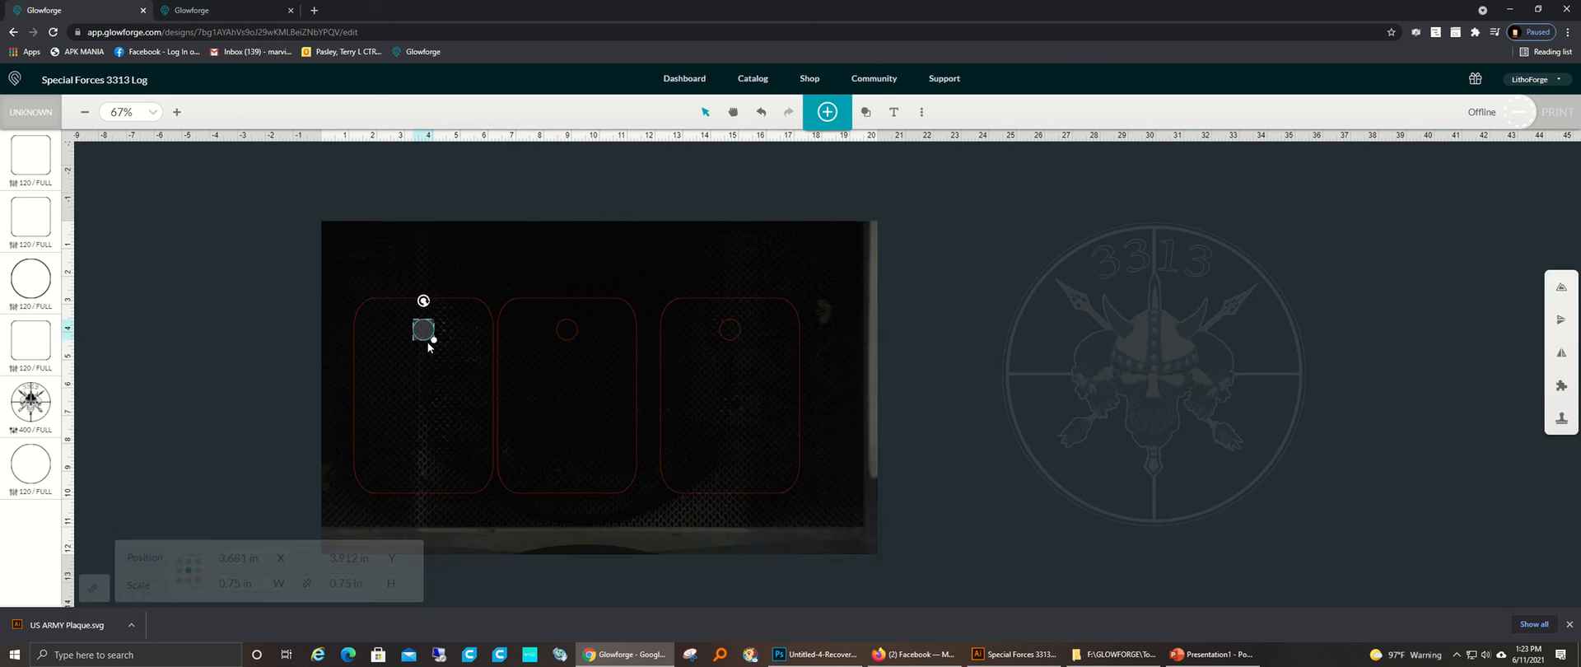
left_click(200, 415)
left_click(370, 422)
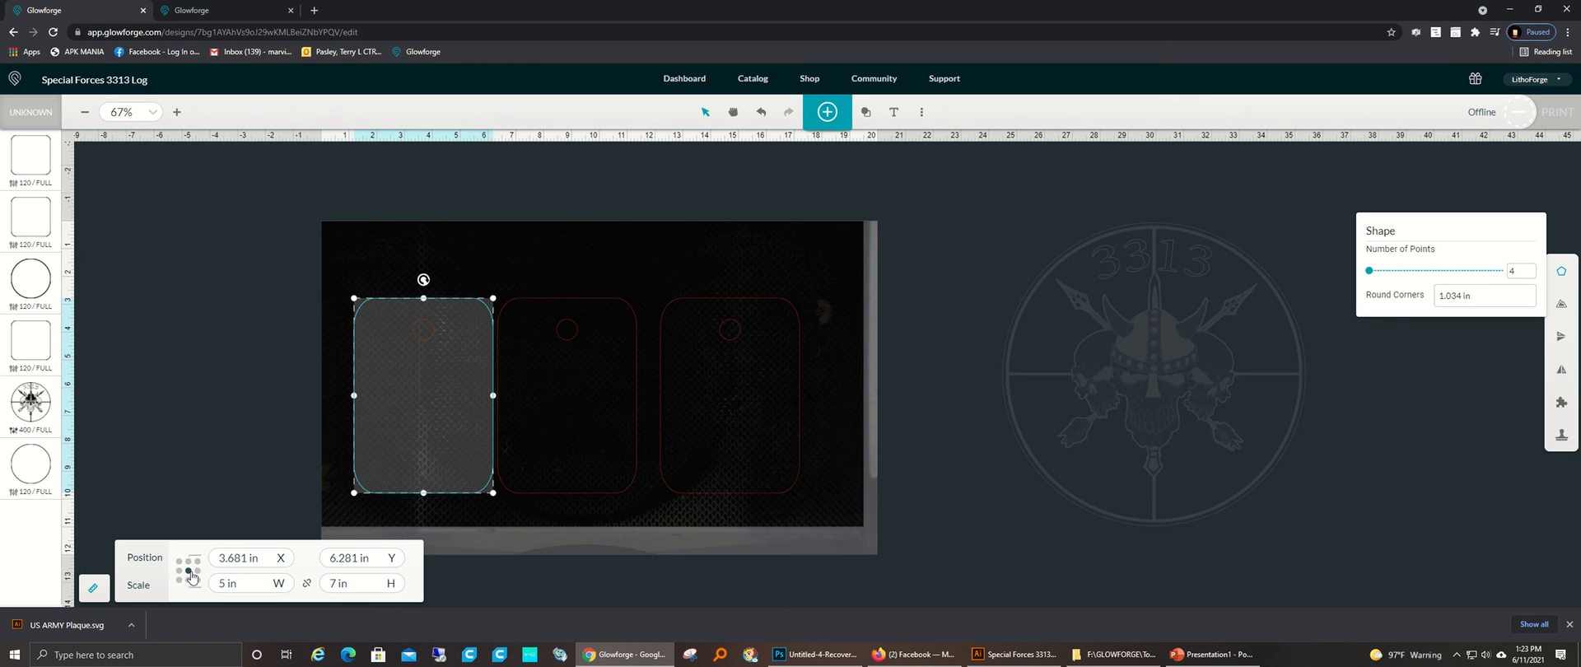
left_click(378, 559)
key("ctrl+c")
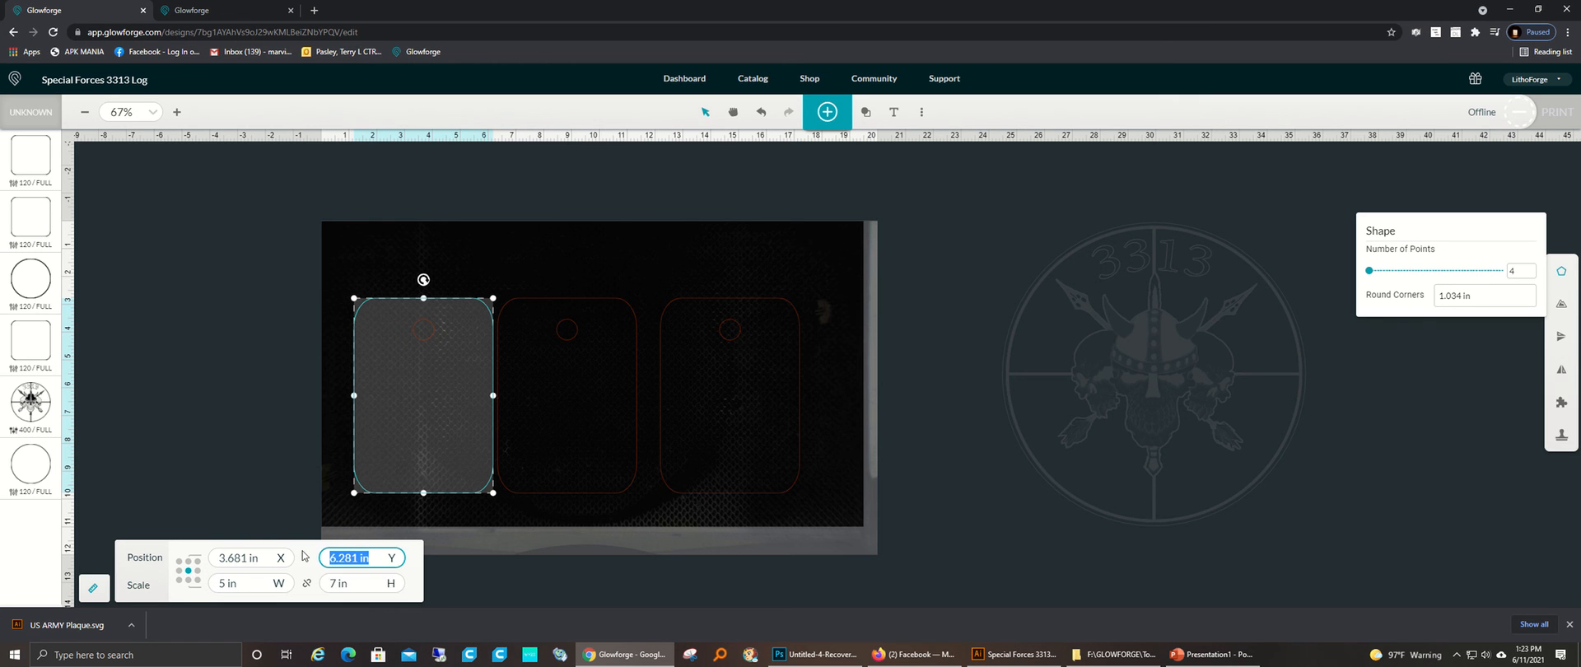
left_click(281, 384)
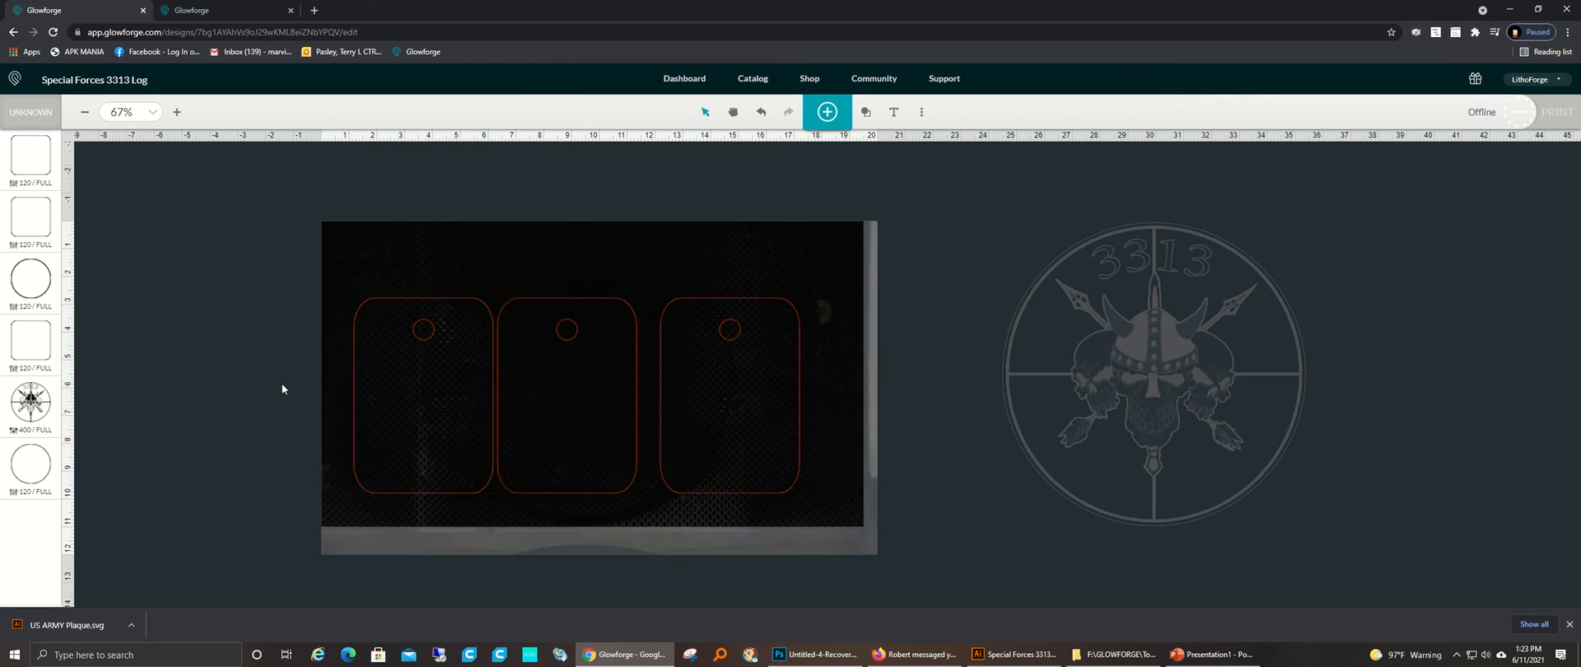
left_click(423, 330)
left_click(356, 558)
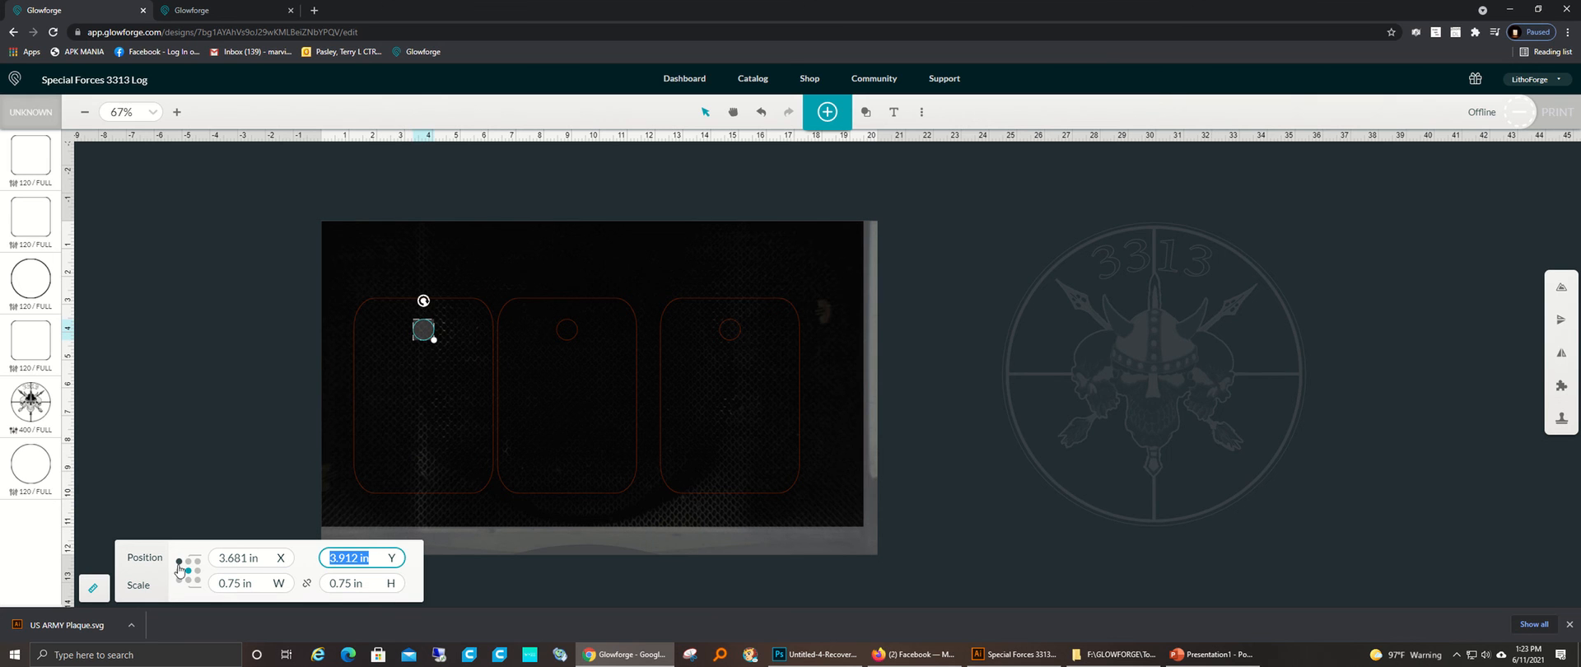
key("ctrl+v")
key("Return")
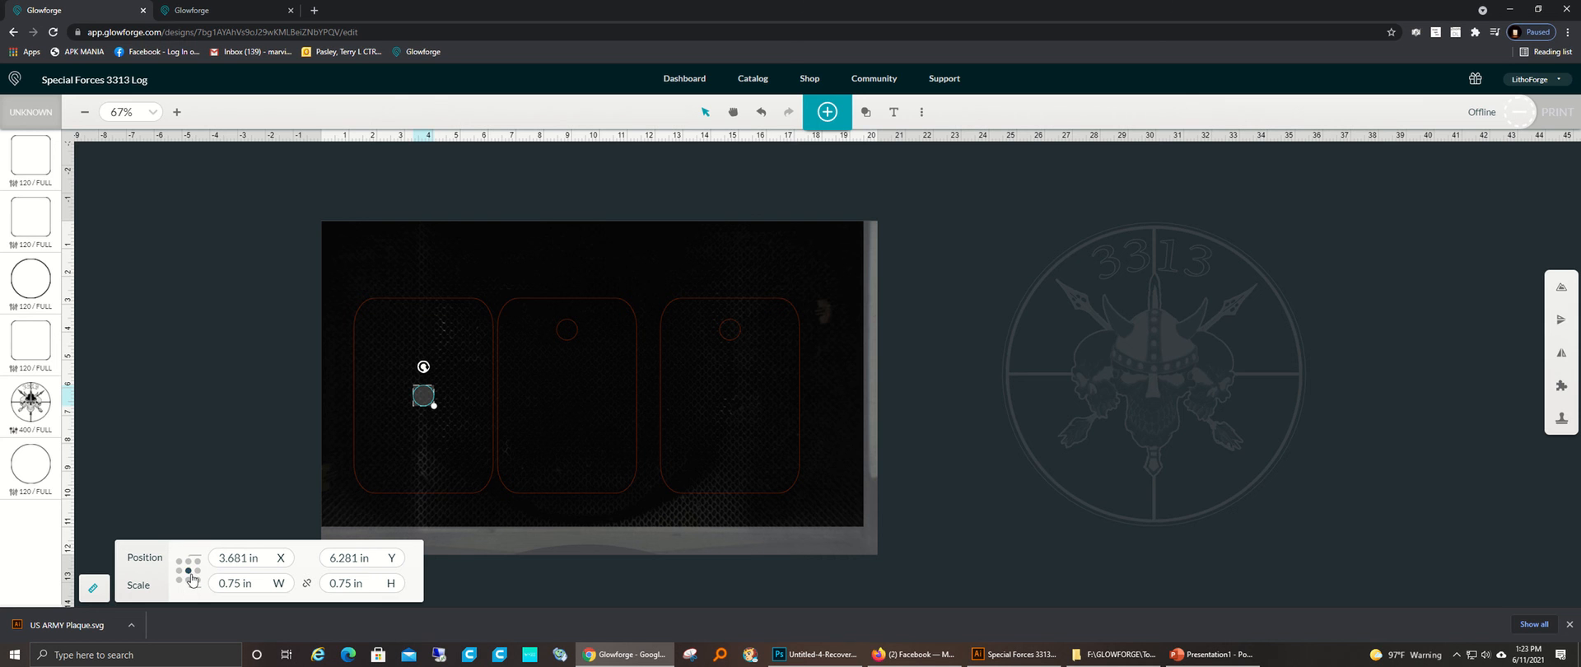
left_click(215, 390)
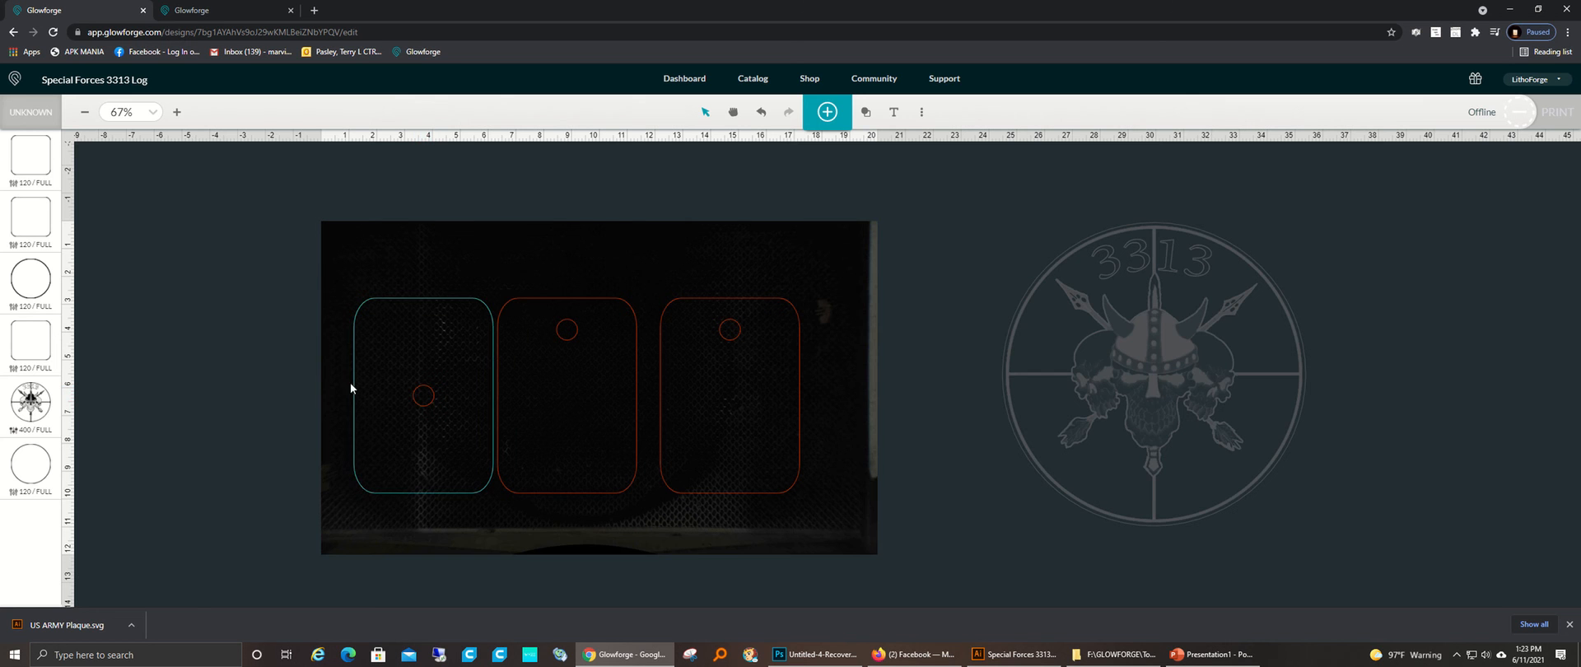
Step: Move the leftmost rectangle's circle off-center to about X 5.17 in, Y 5.30 in, and inspect its X position
left_click(416, 403)
left_click_drag(418, 402, 457, 376)
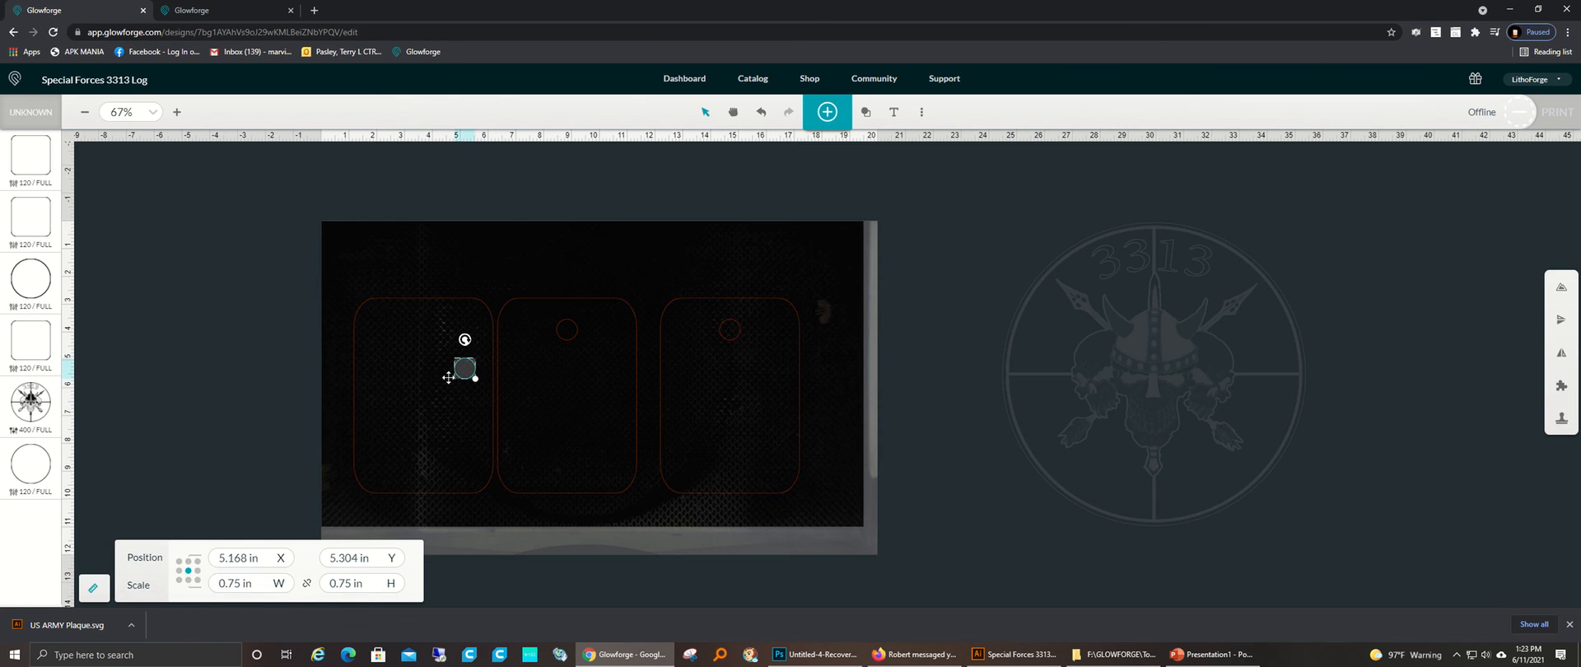
left_click(262, 405)
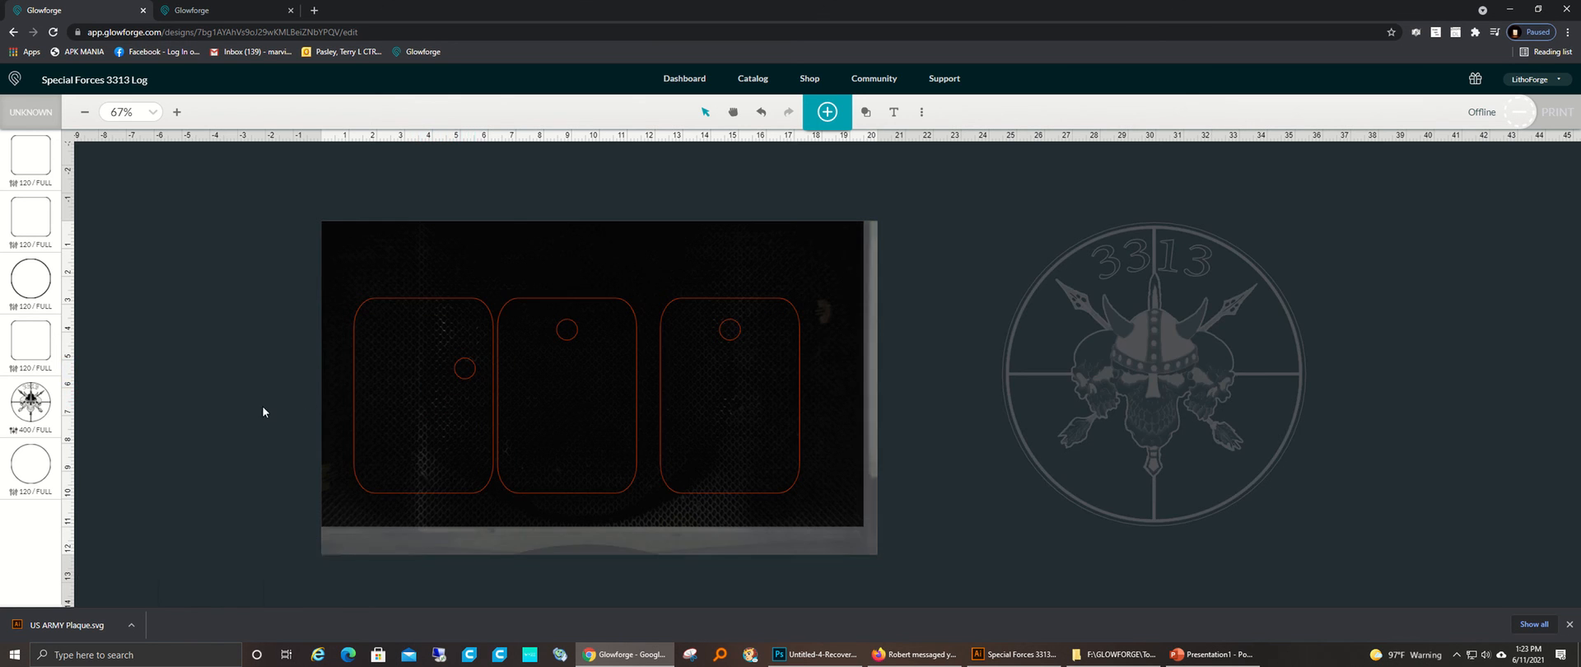
left_click(464, 368)
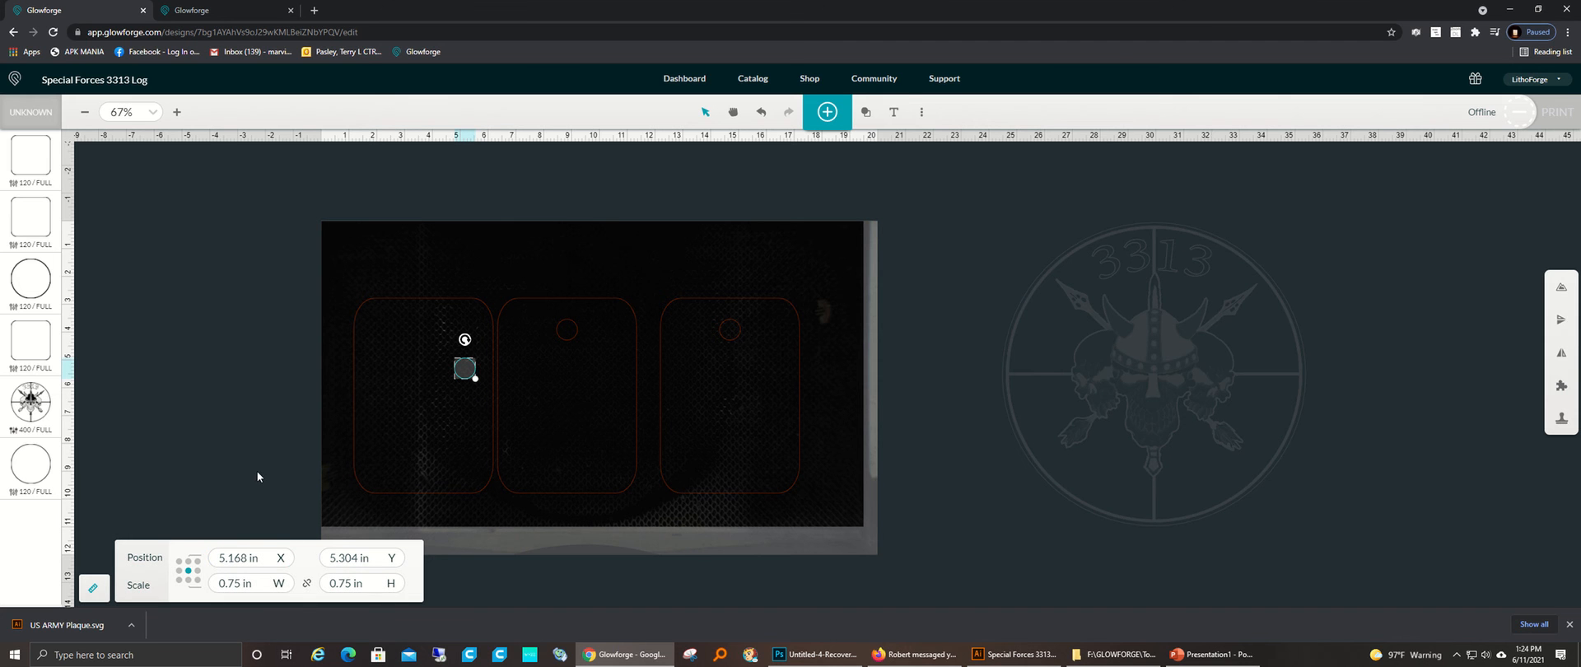
left_click(255, 560)
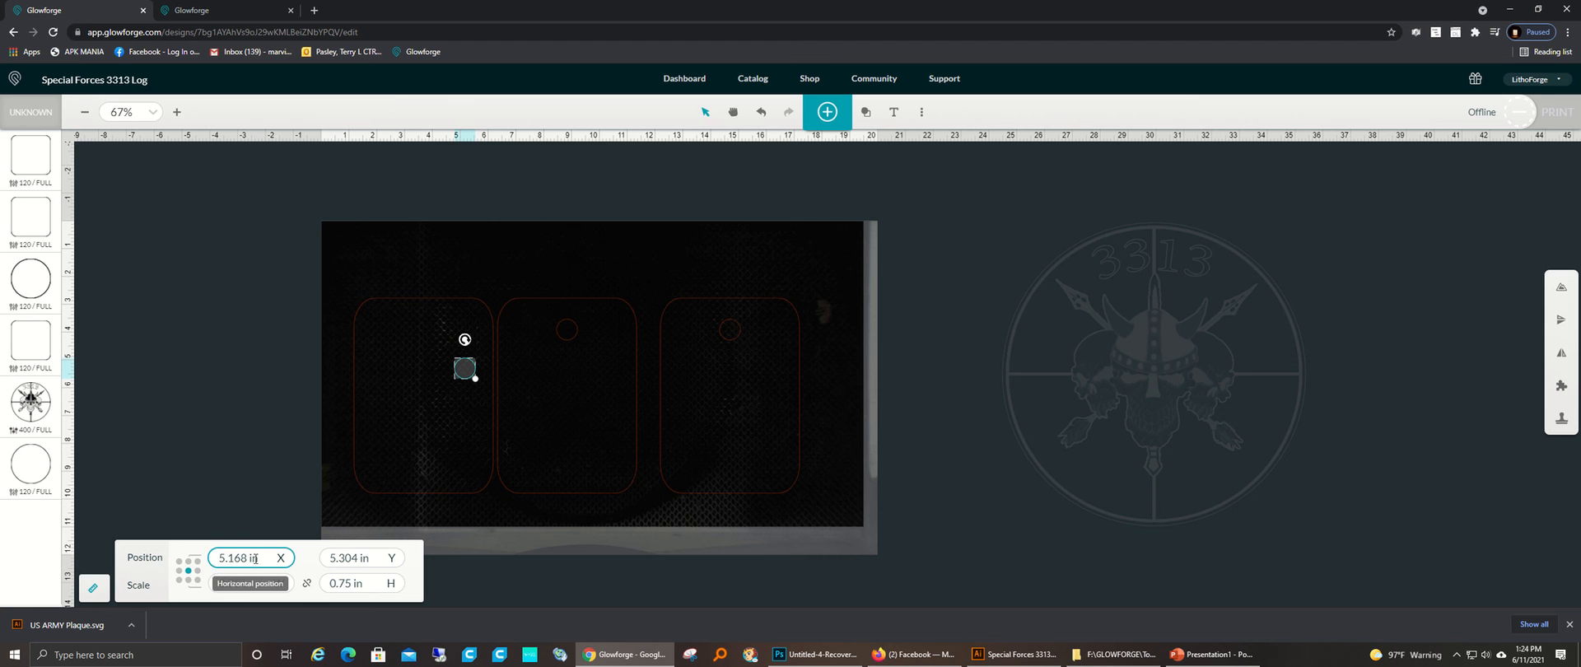
left_click(237, 392)
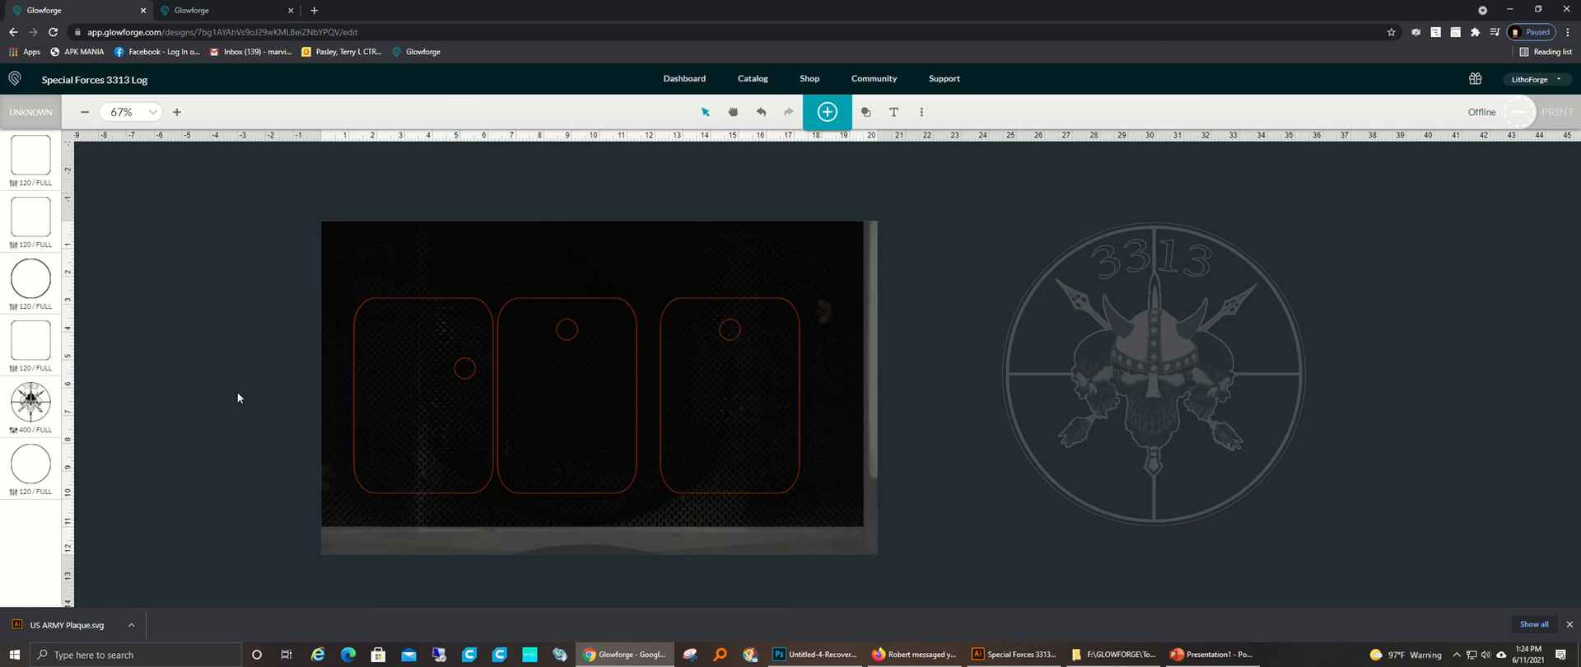